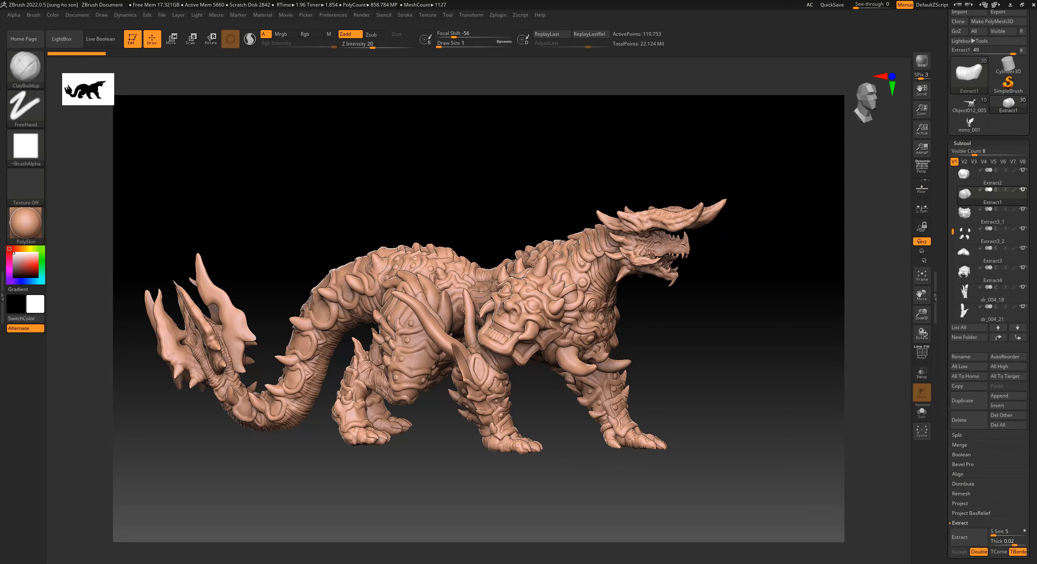
Switch to the Object012_005 creature model, open its Geometry settings and isolate the body subtool.
left_click(969, 105)
left_click_drag(396, 238, 462, 228)
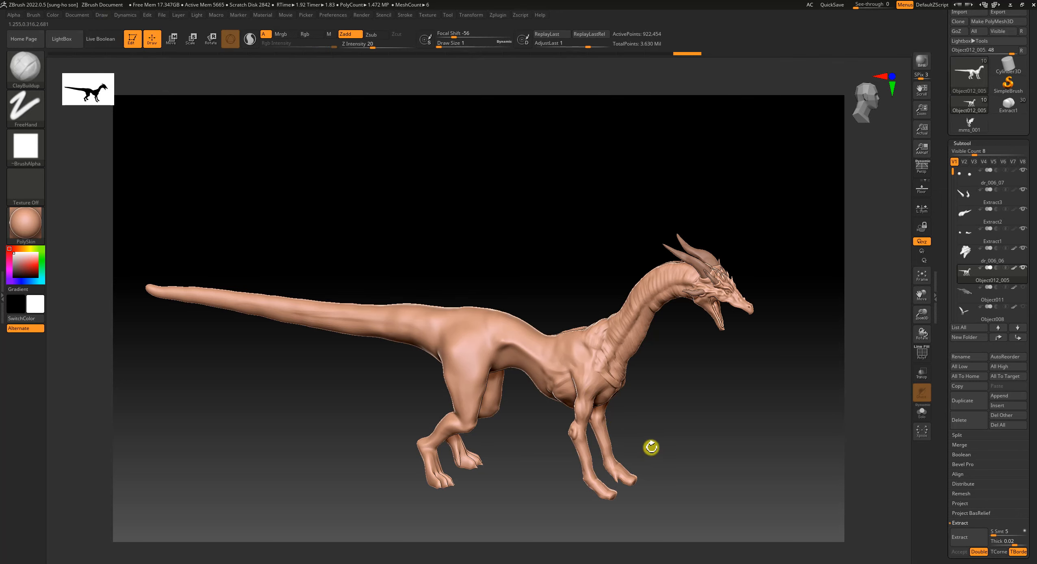
left_click_drag(651, 448, 650, 421, "alt")
left_click_drag(1033, 475, 1034, 401)
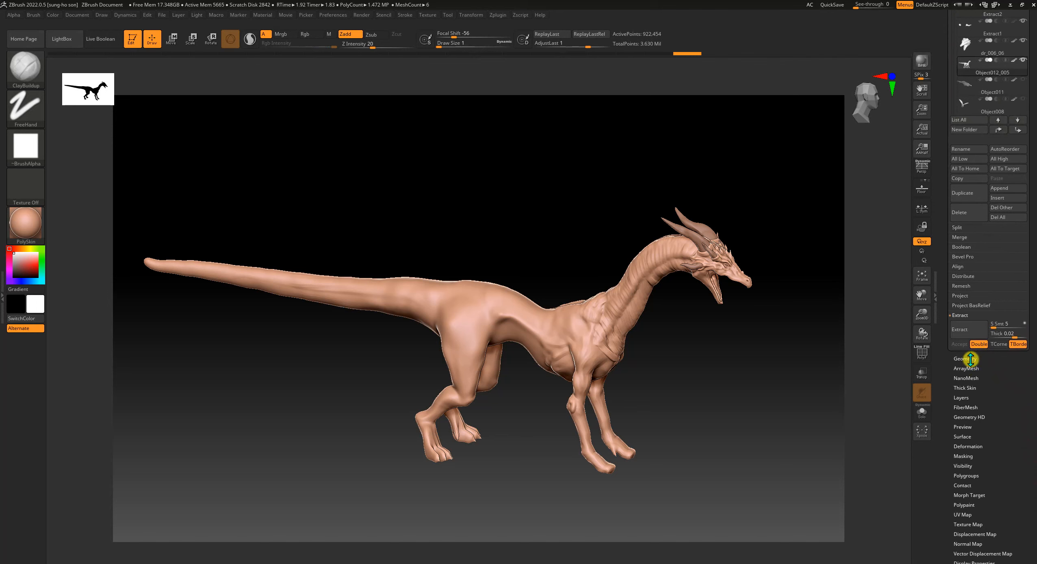
left_click(971, 359)
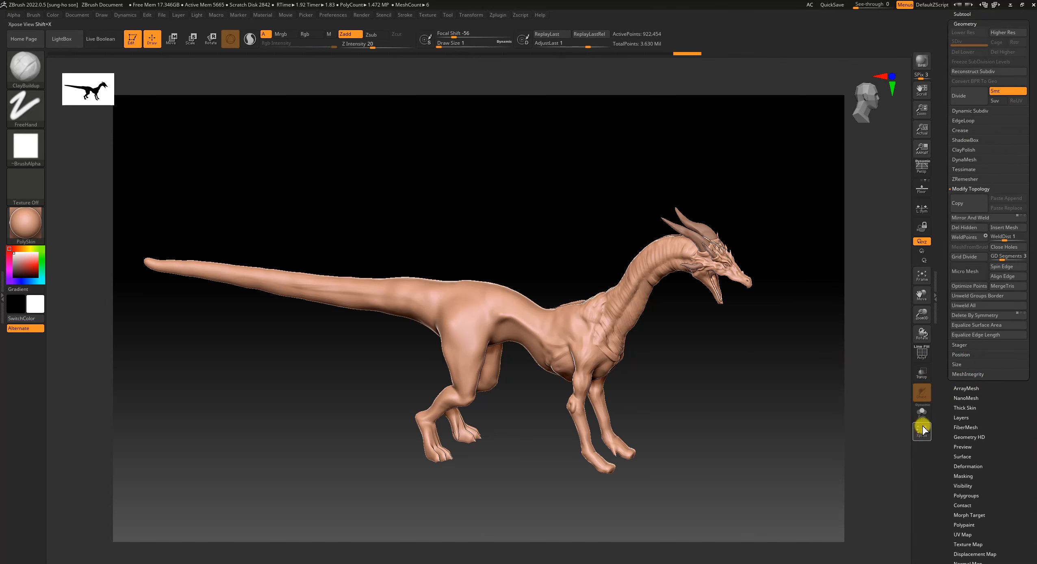
left_click(922, 412)
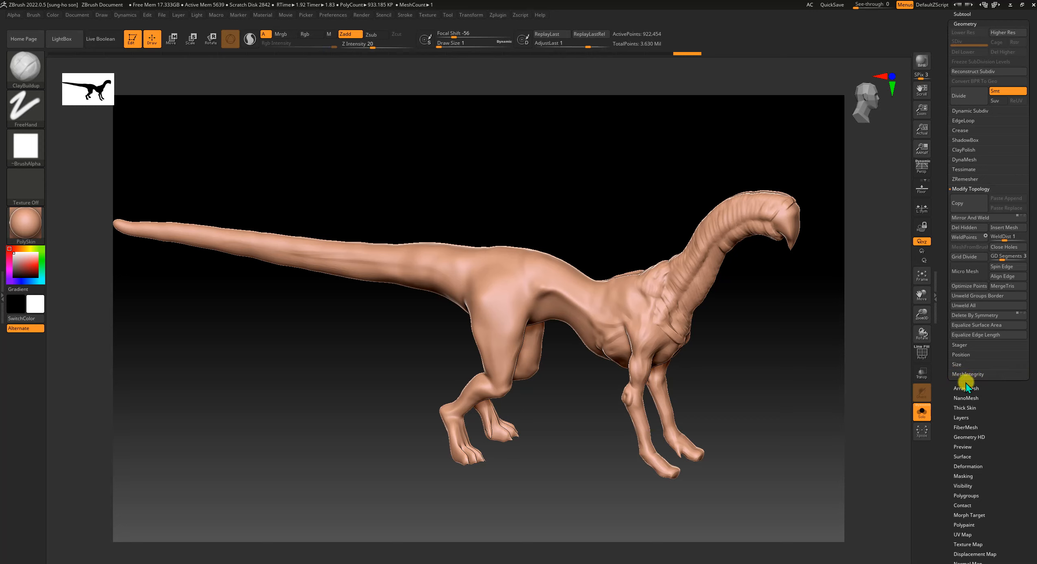
Run a mesh integrity check on the creature's body.
left_click(972, 376)
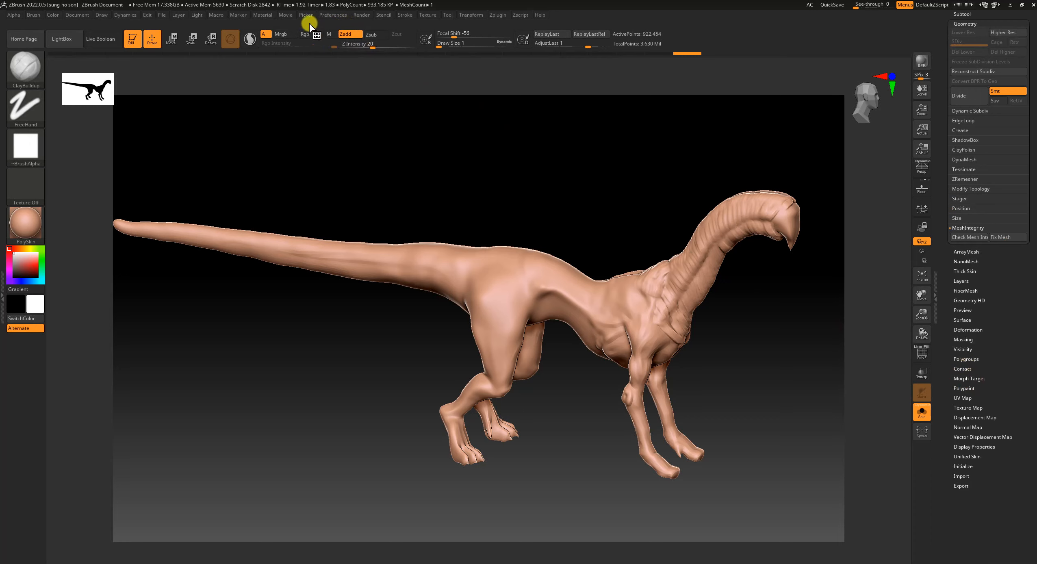
left_click(969, 238)
left_click(975, 239)
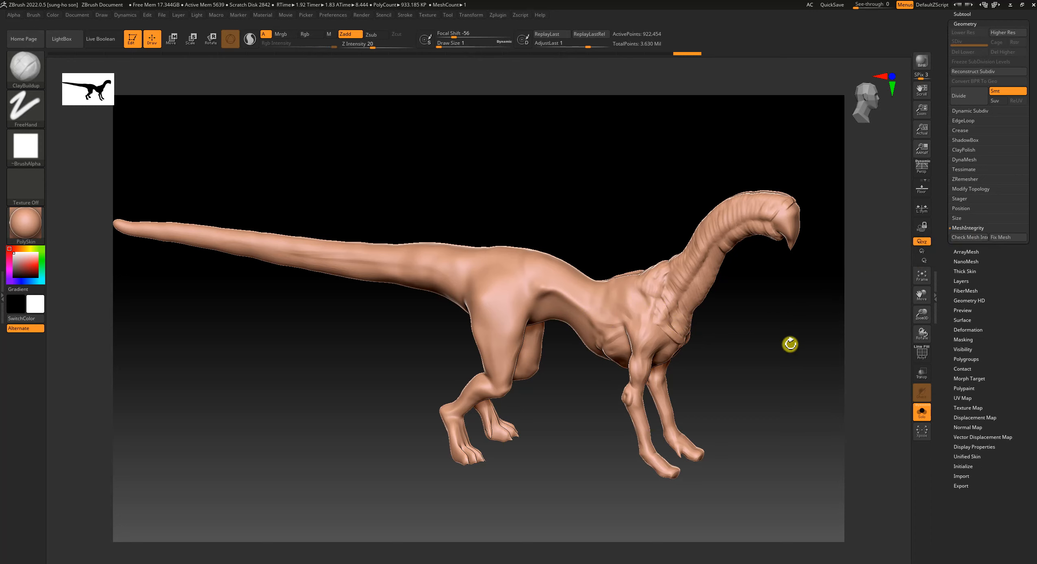
Examine the body mesh's polygon wireframe around the chest and neck, and hide the wireframe again.
left_click_drag(789, 343, 698, 345)
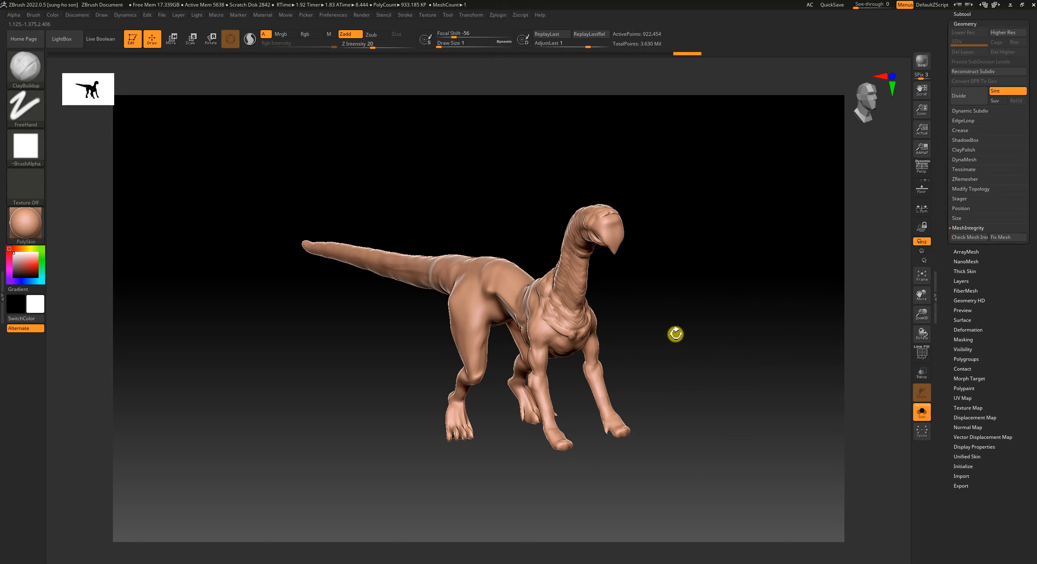
left_click_drag(674, 334, 704, 356)
key("shift+f")
left_click_drag(707, 299, 732, 468, "alt")
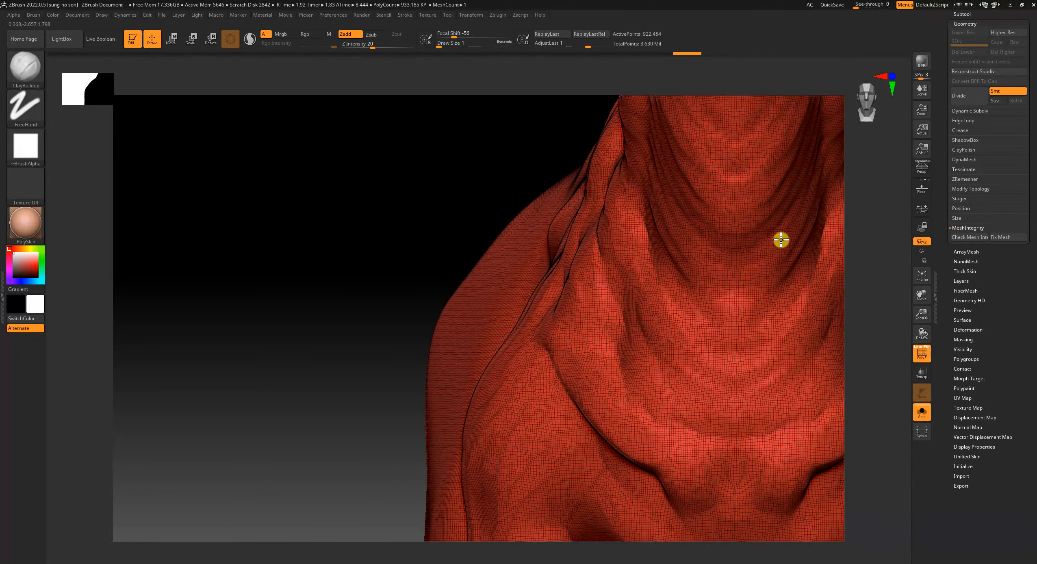
left_click_drag(887, 263, 782, 257, "alt")
key("shift+f")
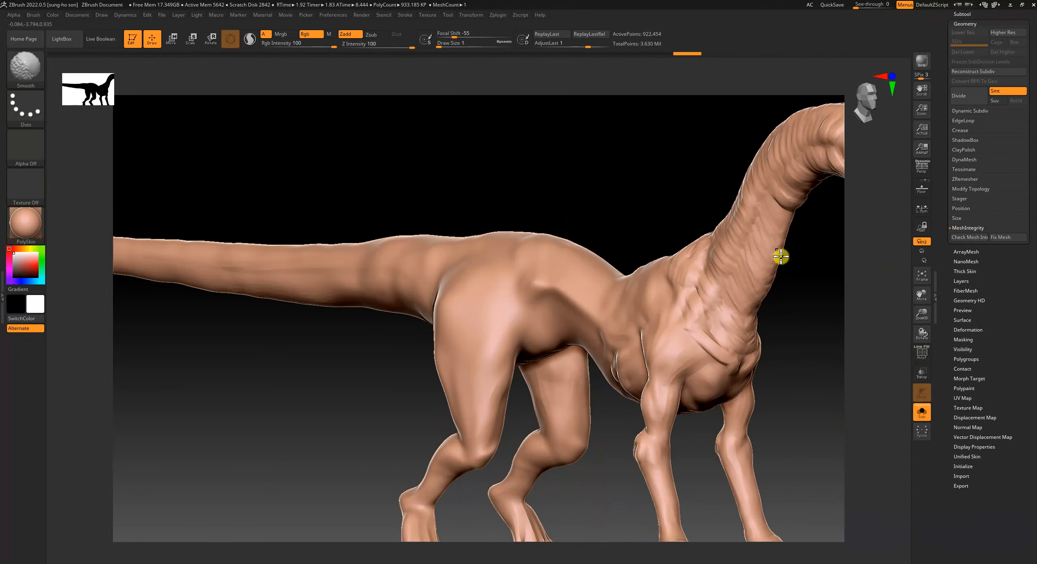
left_click_drag(809, 335, 887, 251)
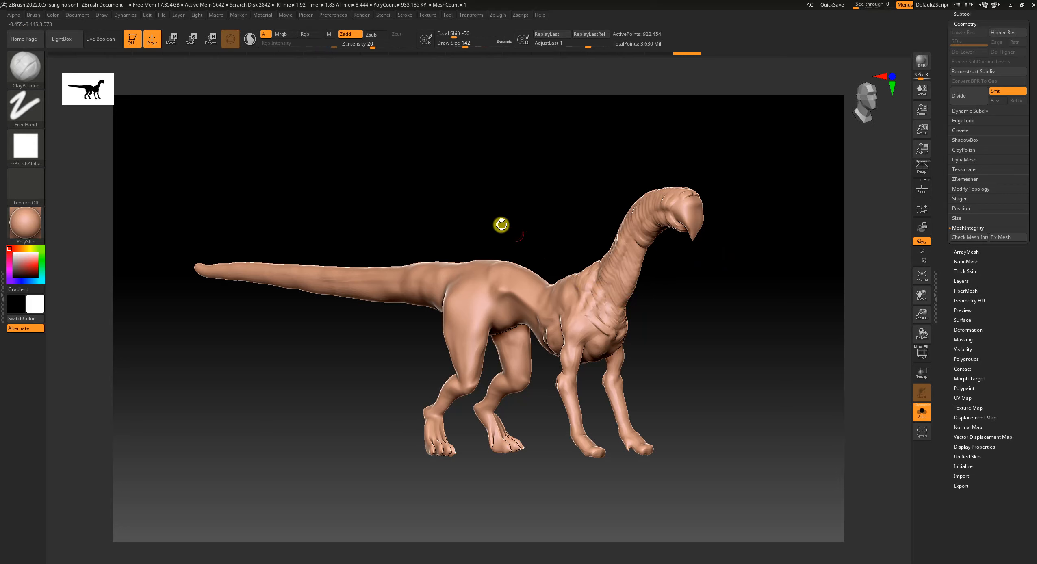
Set the ClayBuildup brush's draw size to 642.
left_click_drag(336, 199, 352, 220, "alt")
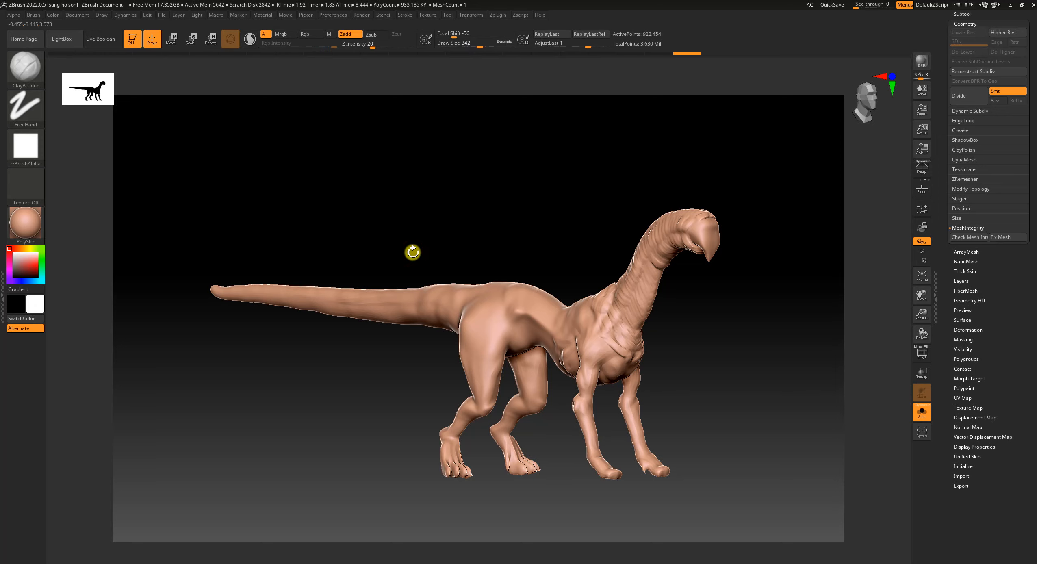
key("bracketright")
key("bracketright")
key("bracketright")
left_click_drag(476, 220, 567, 226, "alt")
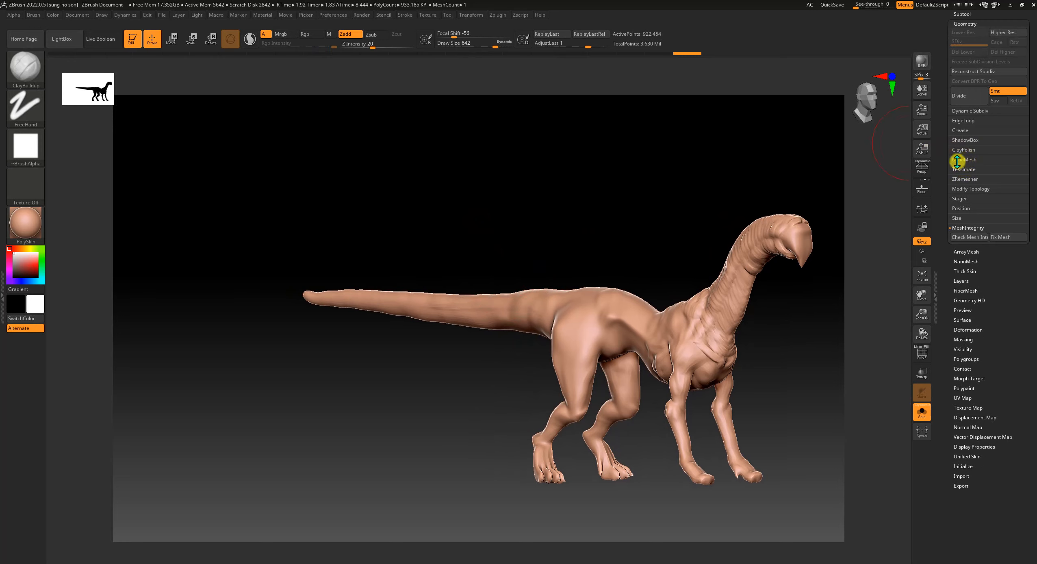
mouse_move(481, 238)
left_mouse_down("alt")
mouse_move(495, 241)
mouse_move(482, 256)
left_mouse_up("alt")
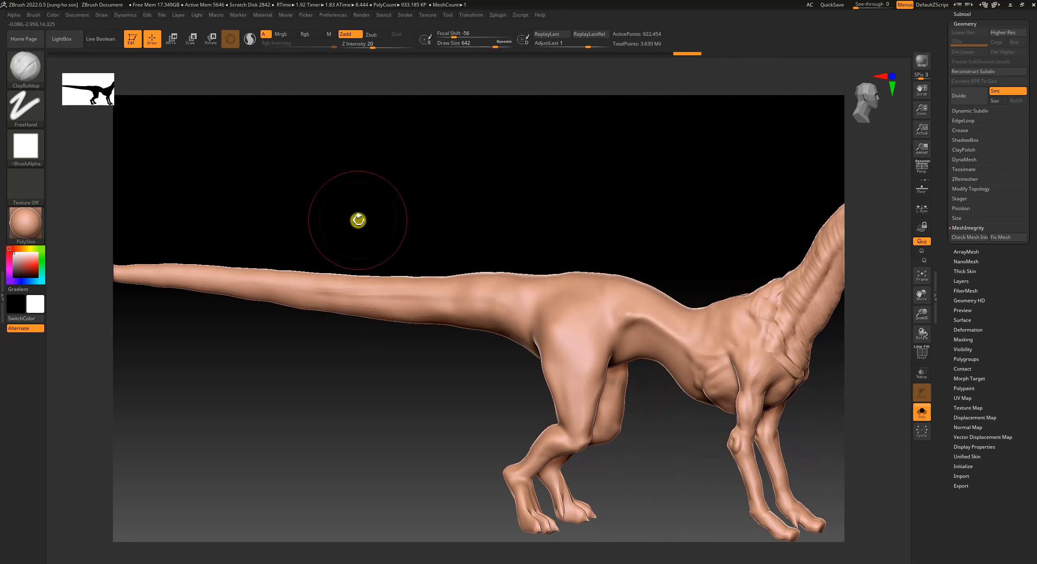
Try carving a notch into the middle of the tail with the ClayBuildup brush.
mouse_move(358, 221)
left_mouse_down("alt")
mouse_move(483, 204)
mouse_move(448, 254)
left_mouse_up("alt")
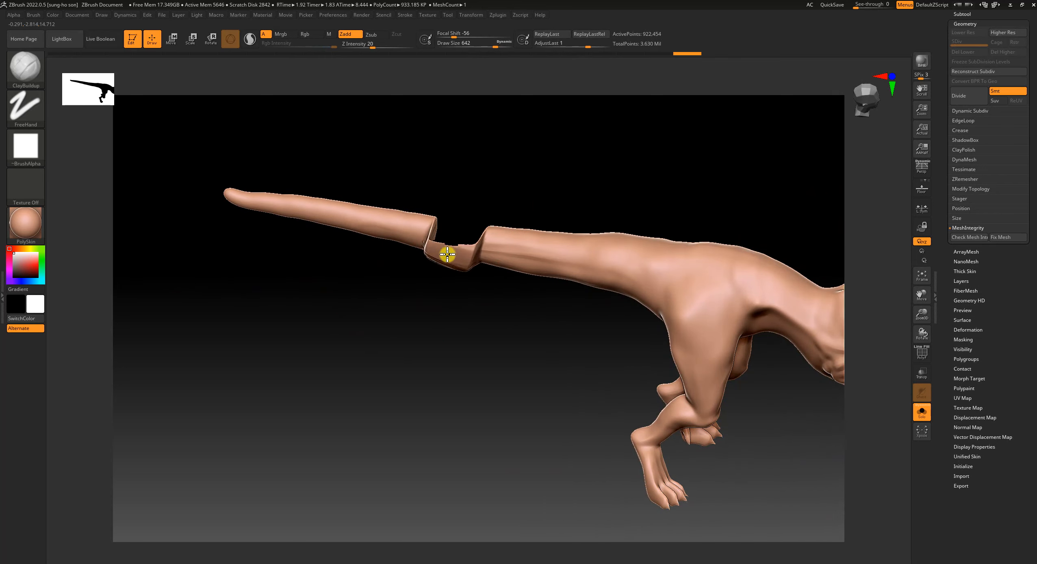
key("ctrl+z")
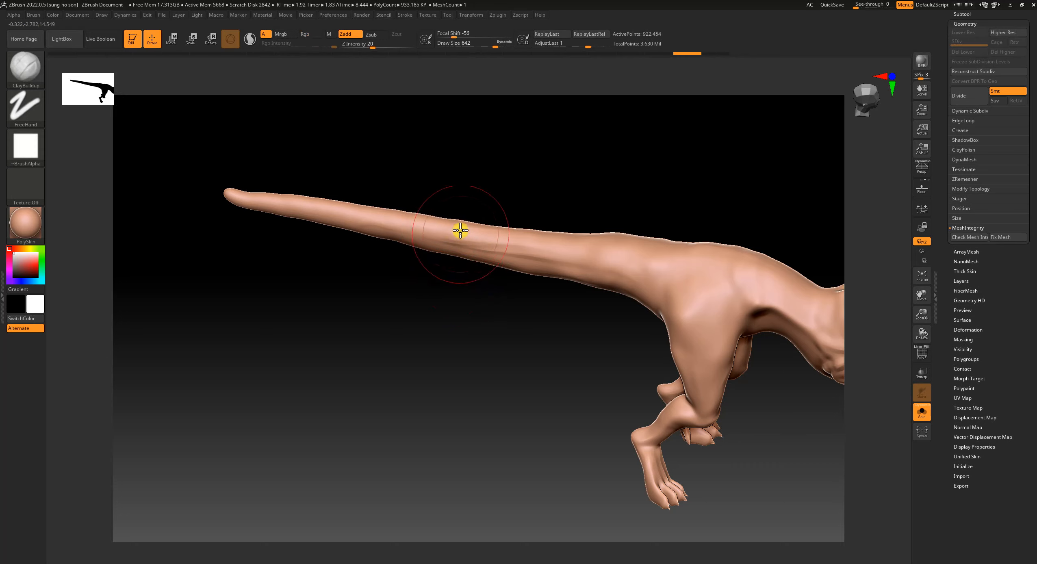
left_click_drag(456, 237, 458, 244)
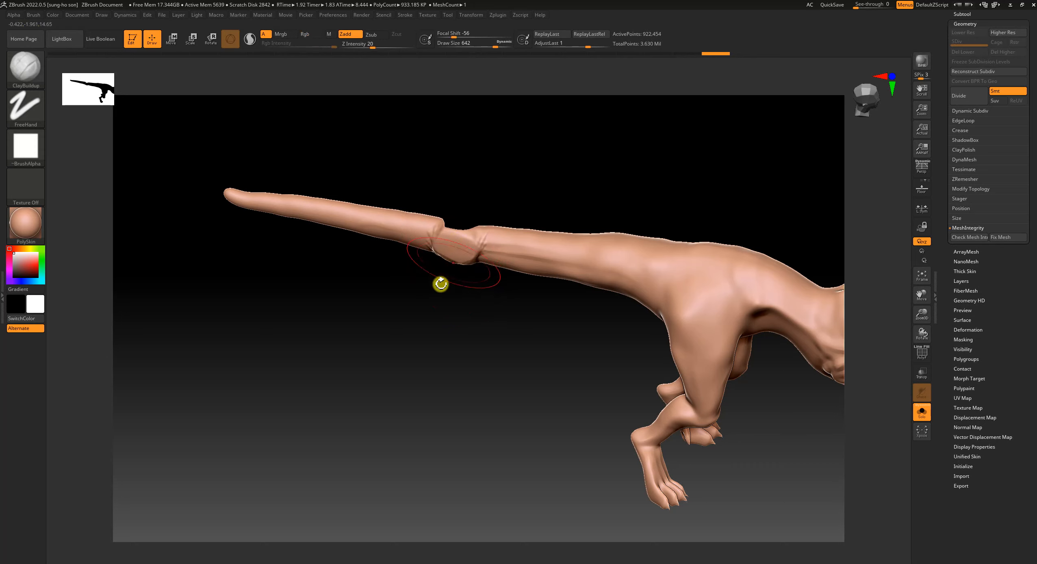
left_click_drag(491, 174, 488, 199)
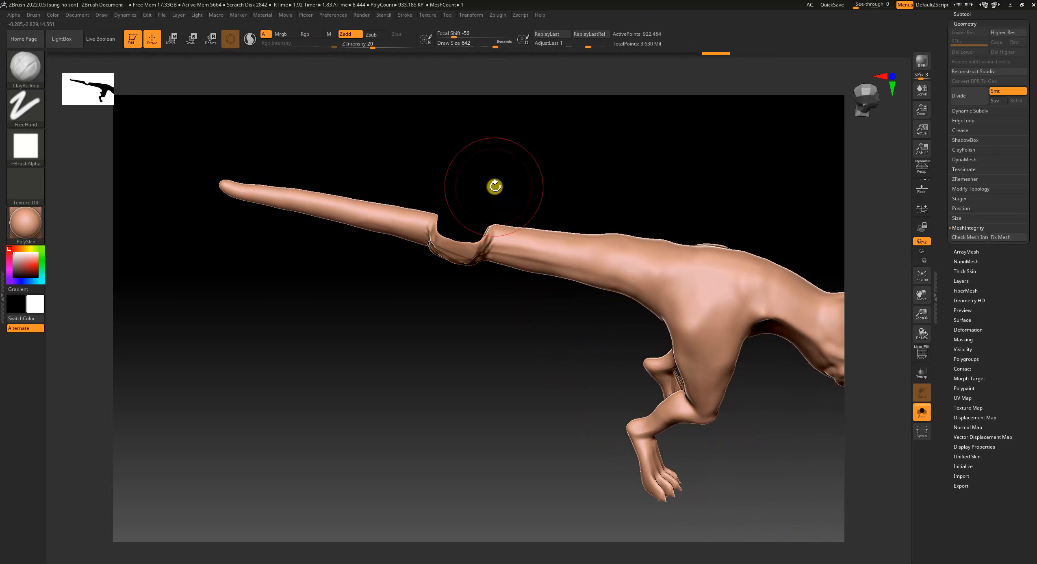
key("ctrl+z")
Try building up the middle of the tail with the brush's backface masking enabled.
left_click(36, 14)
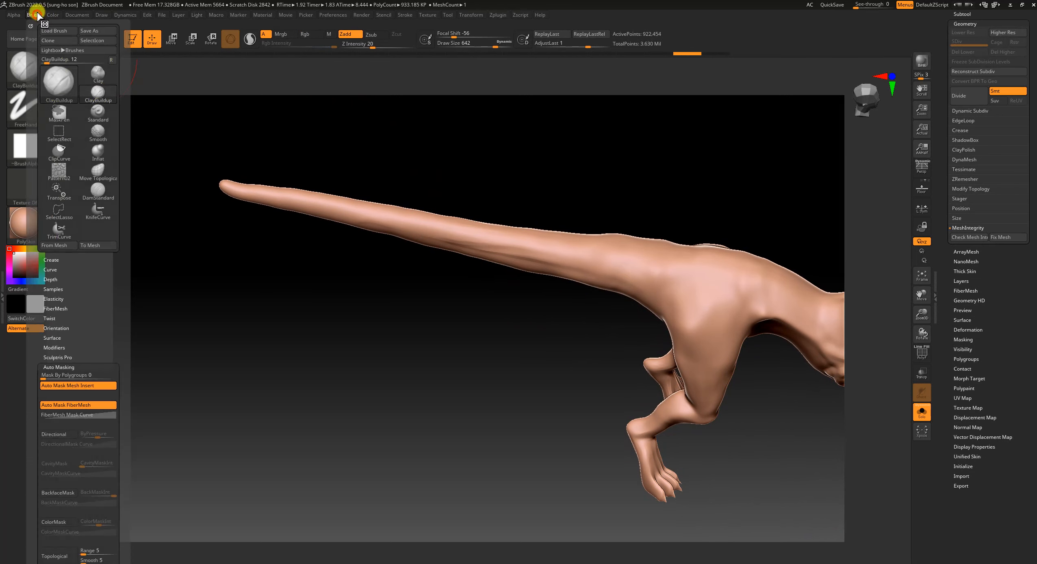
left_click(61, 493)
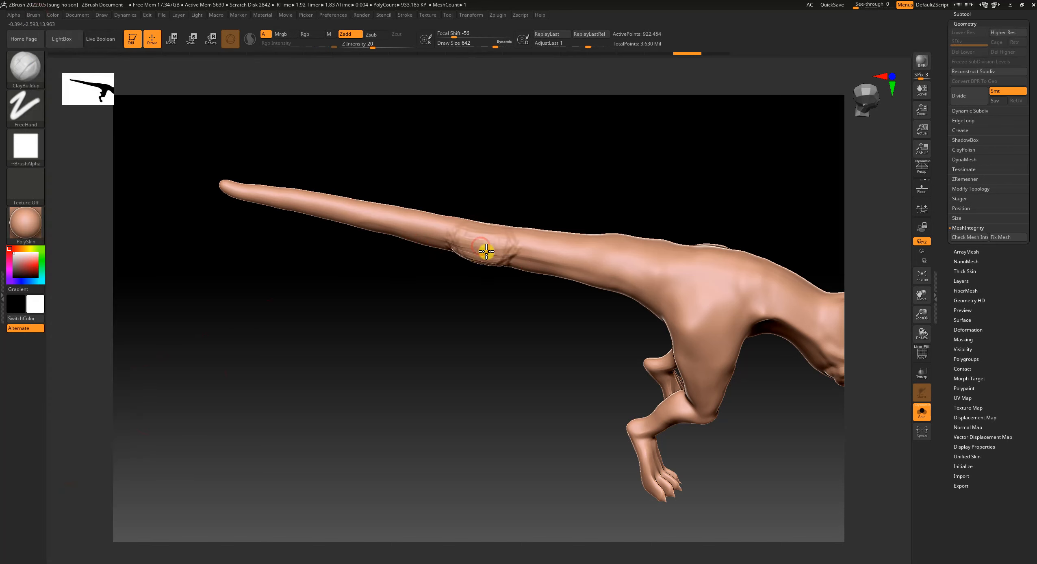
mouse_move(454, 362)
left_mouse_down()
mouse_move(442, 415)
mouse_move(442, 346)
left_mouse_up()
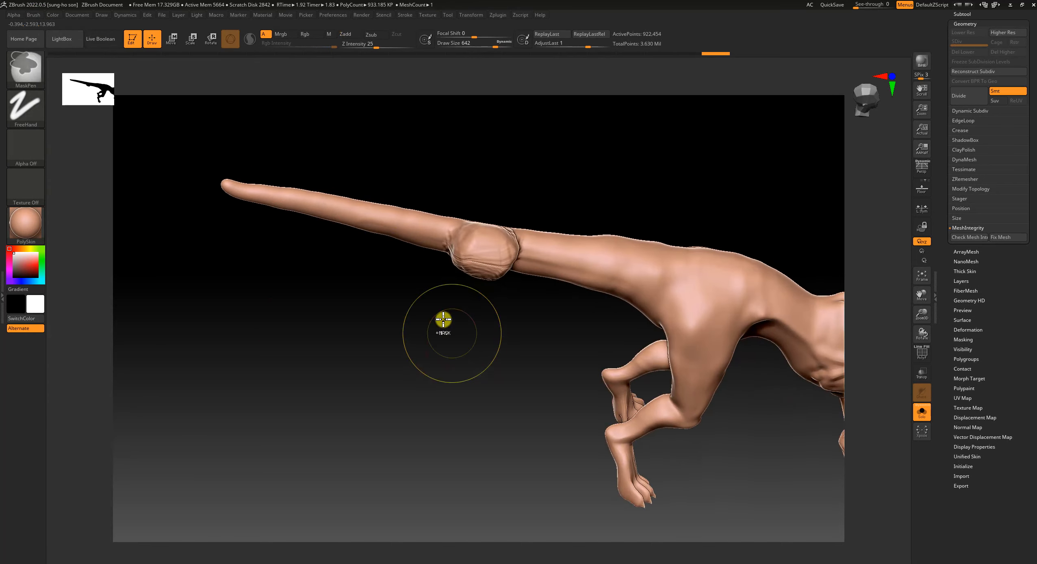
key("ctrl+z")
left_click(33, 15)
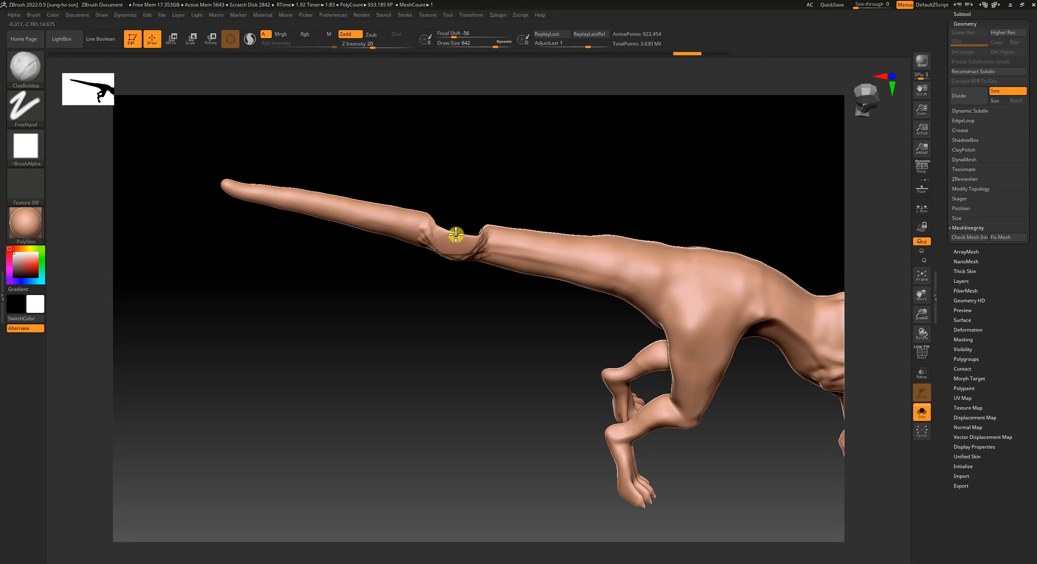
Carve a deep notch through the middle of the tail and re-DynaMesh the body.
mouse_move(456, 235)
left_mouse_down()
mouse_move(446, 250)
mouse_move(452, 315)
mouse_move(449, 306)
left_mouse_up()
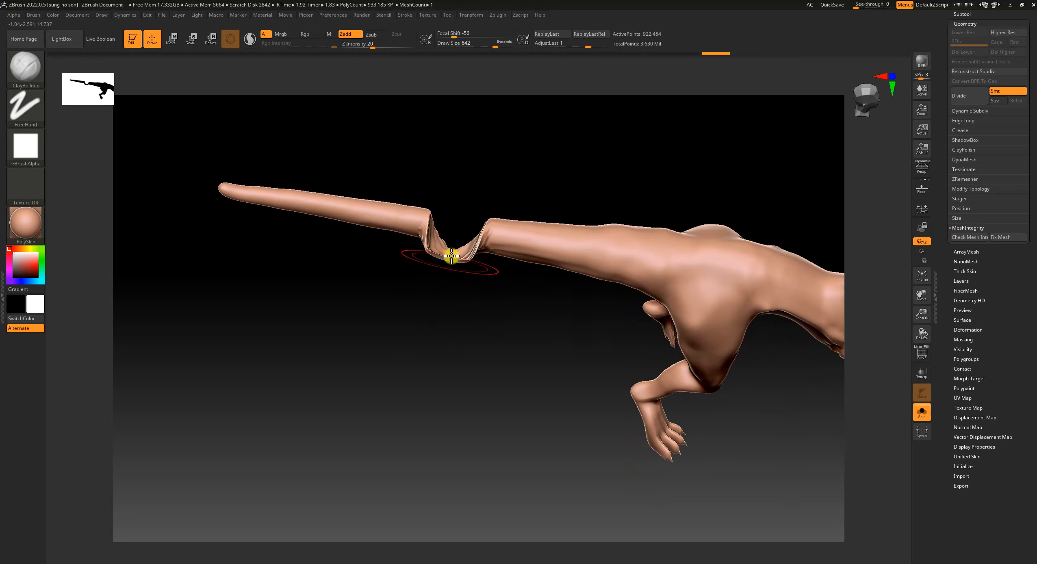
left_click_drag(537, 139, 568, 167, "ctrl")
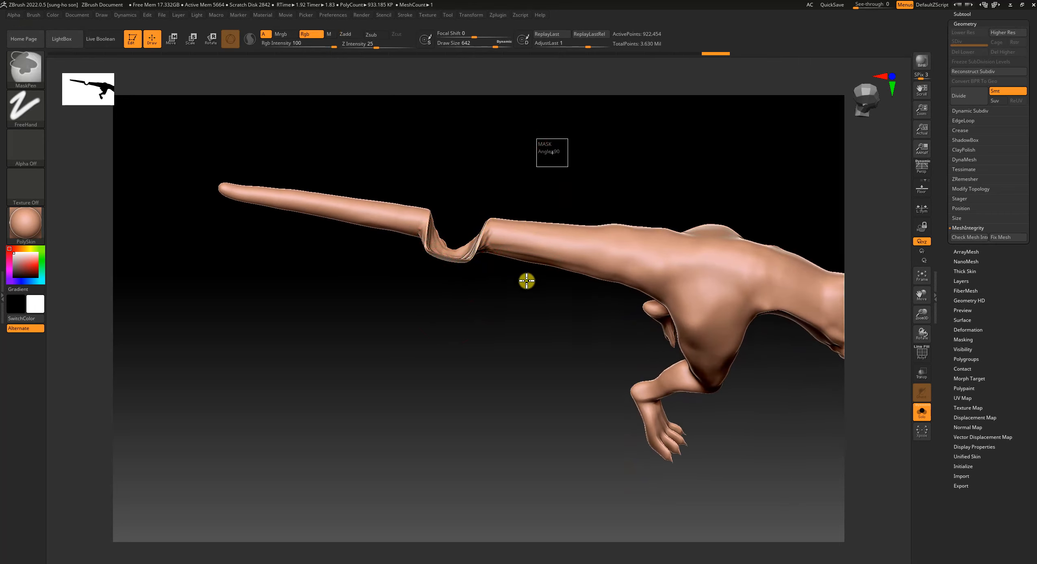
mouse_move(493, 380)
left_mouse_down()
mouse_move(489, 330)
mouse_move(477, 332)
mouse_move(492, 395)
left_mouse_up()
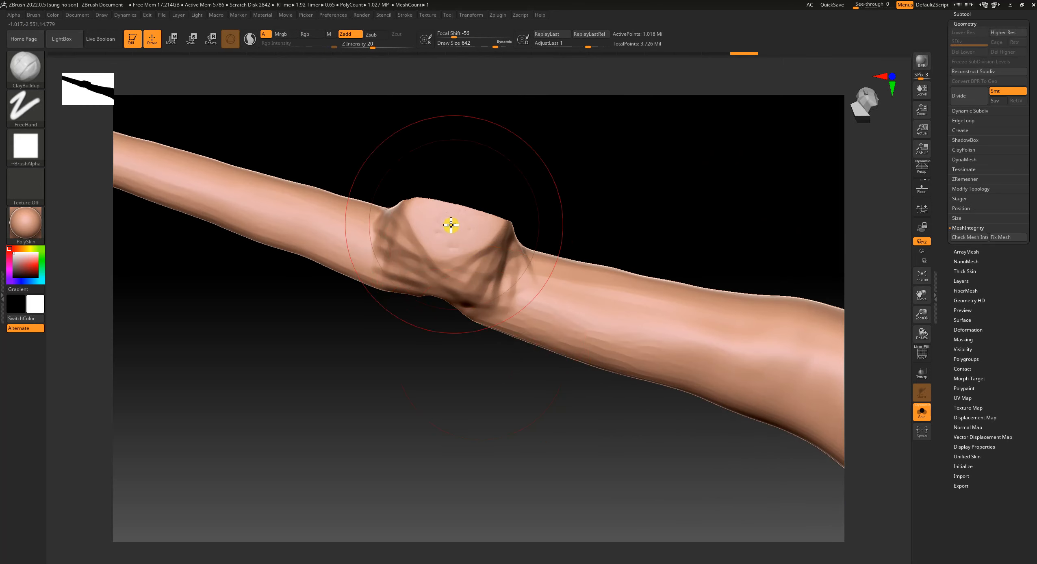
Carve further into the thin wall of the tail notch and remesh the body again with DynaMesh.
mouse_move(452, 225)
left_mouse_down("alt")
mouse_move(449, 255)
mouse_move(463, 244)
left_mouse_up("alt")
left_click_drag(535, 168, 555, 224, "ctrl")
mouse_move(623, 190)
left_mouse_down()
mouse_move(604, 208)
mouse_move(583, 206)
mouse_move(687, 211)
mouse_move(666, 215)
mouse_move(659, 234)
mouse_move(665, 206)
left_mouse_up()
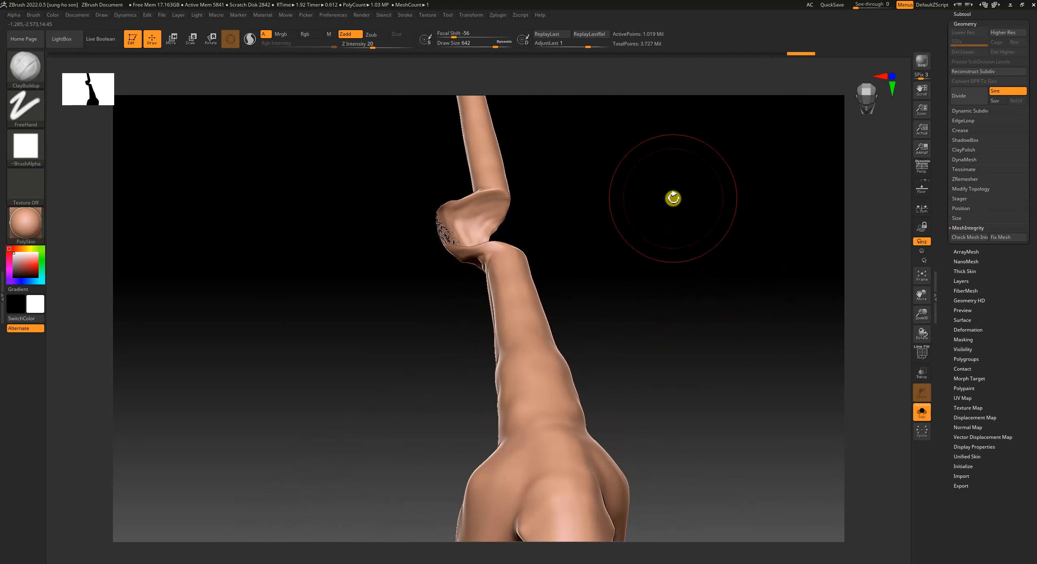
Check the integrity of the damaged mesh and run Fix Mesh on it.
left_click(959, 238)
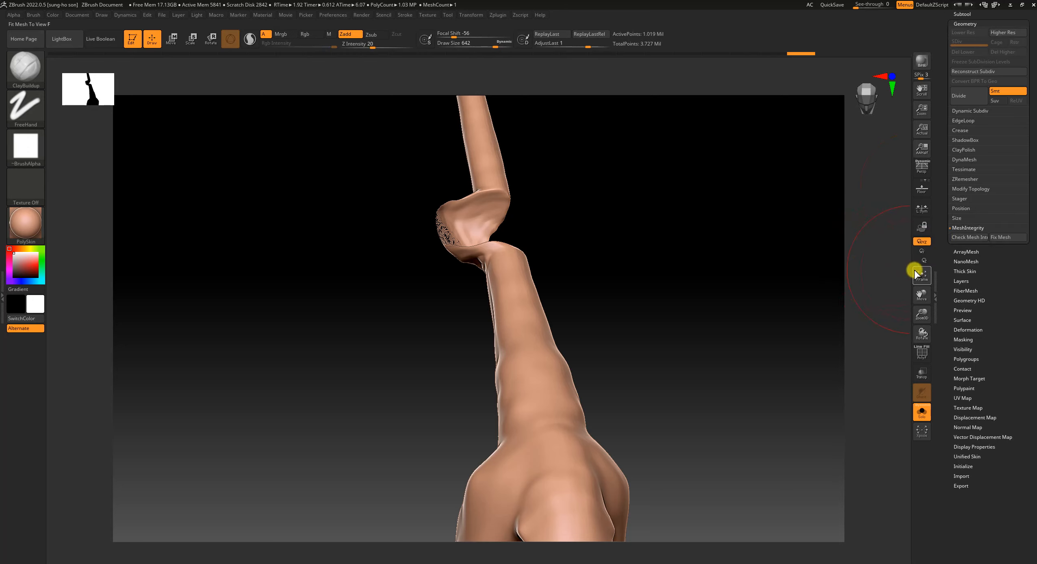
left_click(1000, 239)
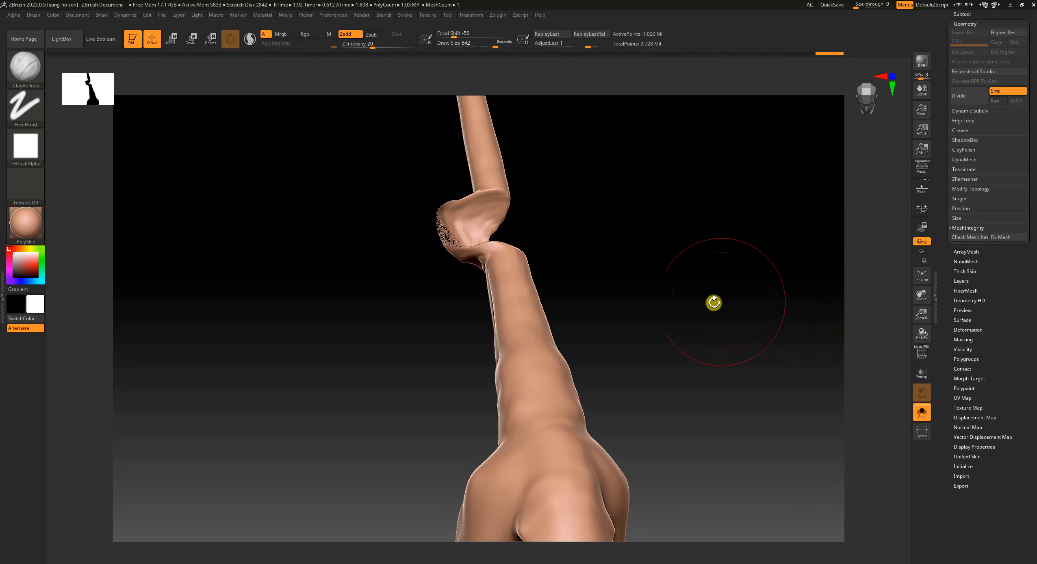
left_click_drag(713, 301, 667, 315)
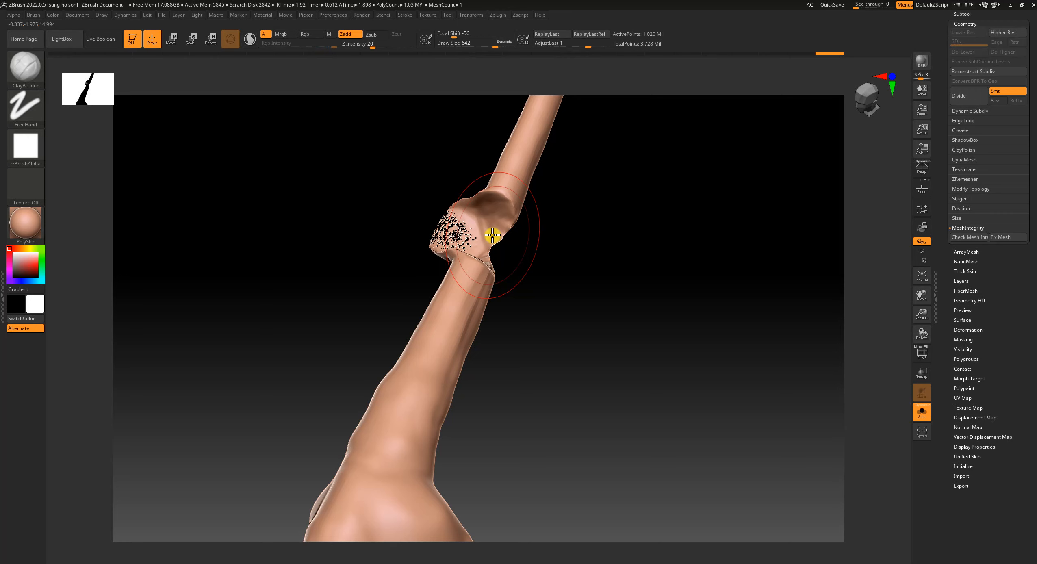
left_click_drag(553, 403, 641, 328)
Step back and forth through the undo history to the perforated tail before its repair, and run Fix Mesh again.
key("ctrl+z")
key("ctrl+z")
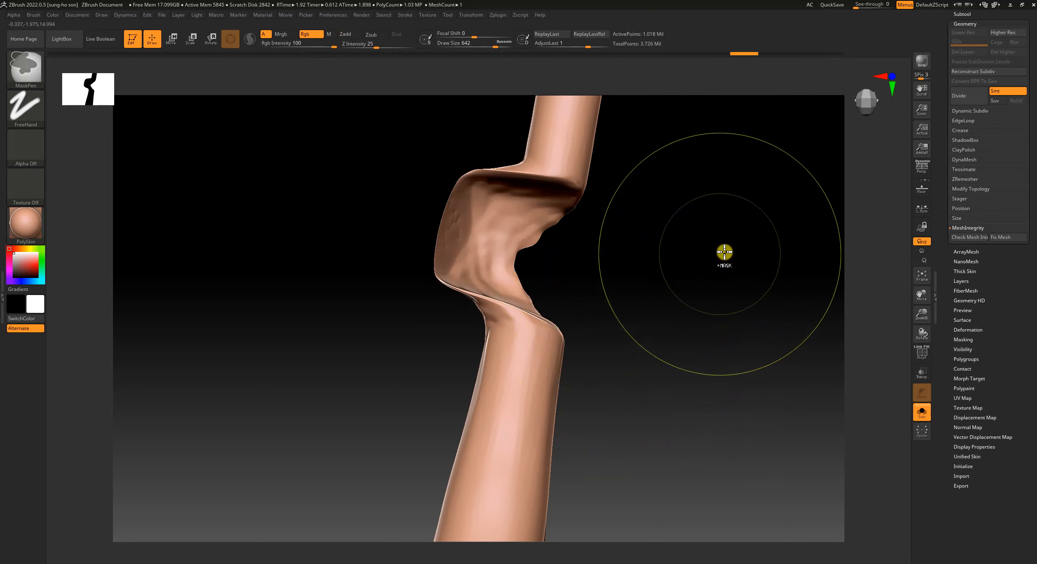
key("ctrl+z")
key("ctrl+shift+z")
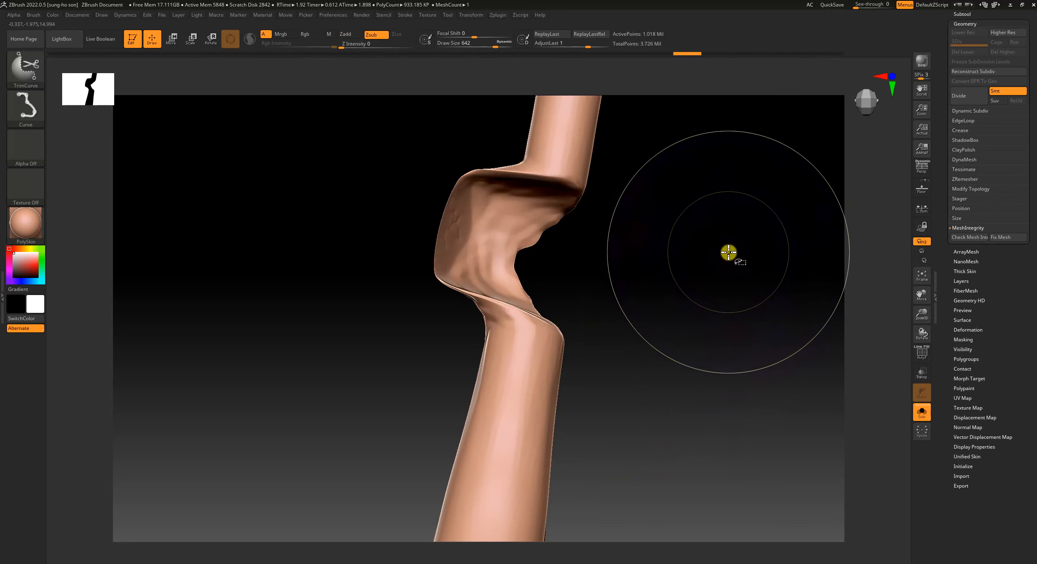
key("ctrl+shift+z")
key("ctrl+shift+z")
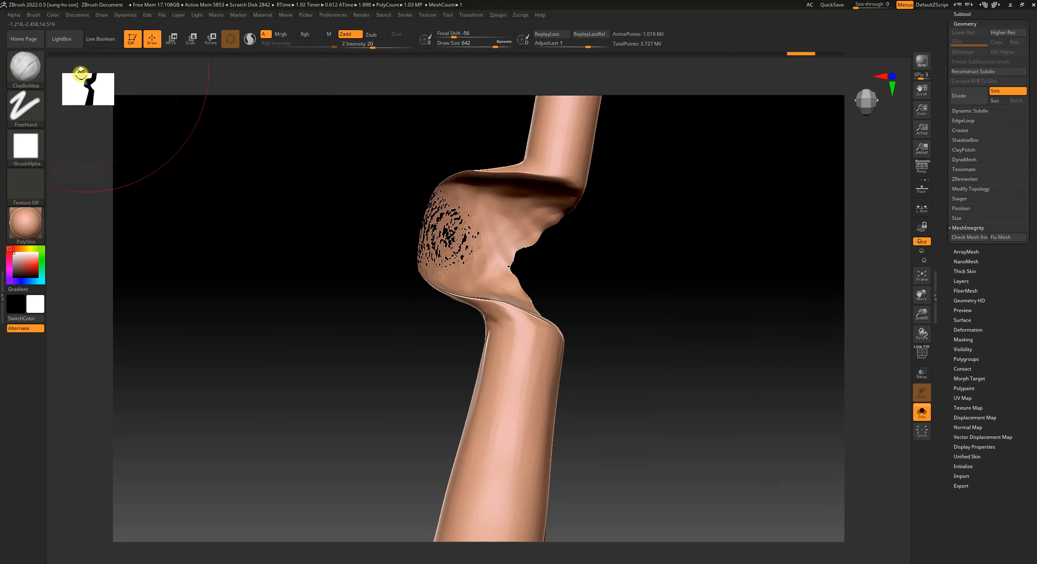
left_click(1003, 238)
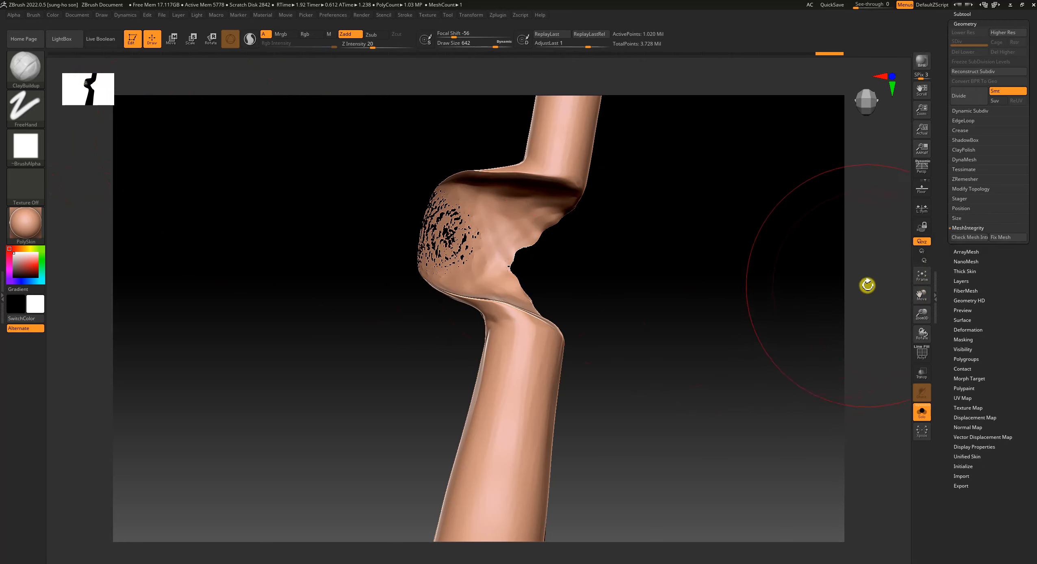
left_click_drag(743, 430, 732, 350, "alt")
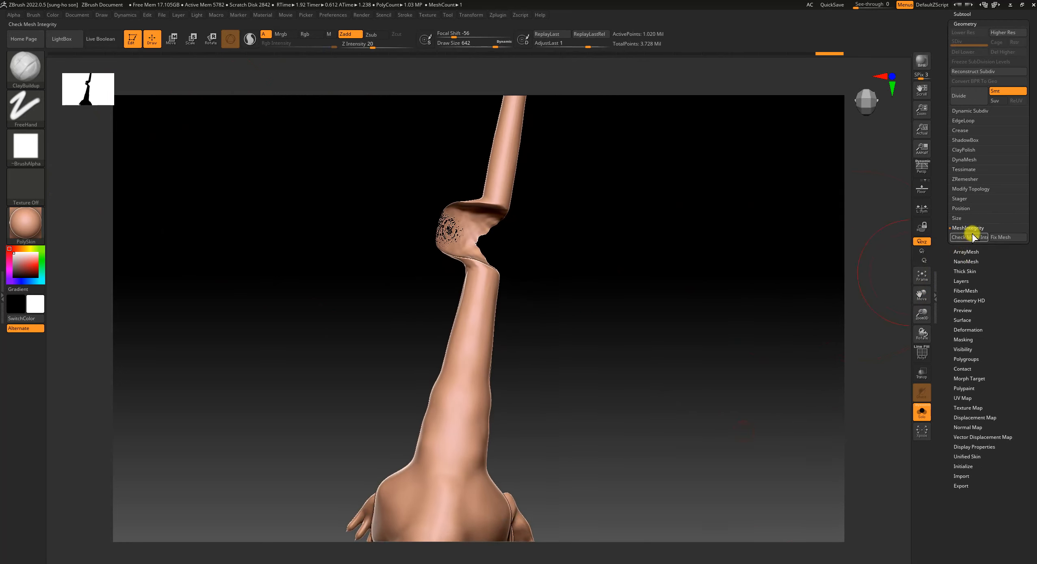
left_click_drag(636, 414, 631, 321, "alt")
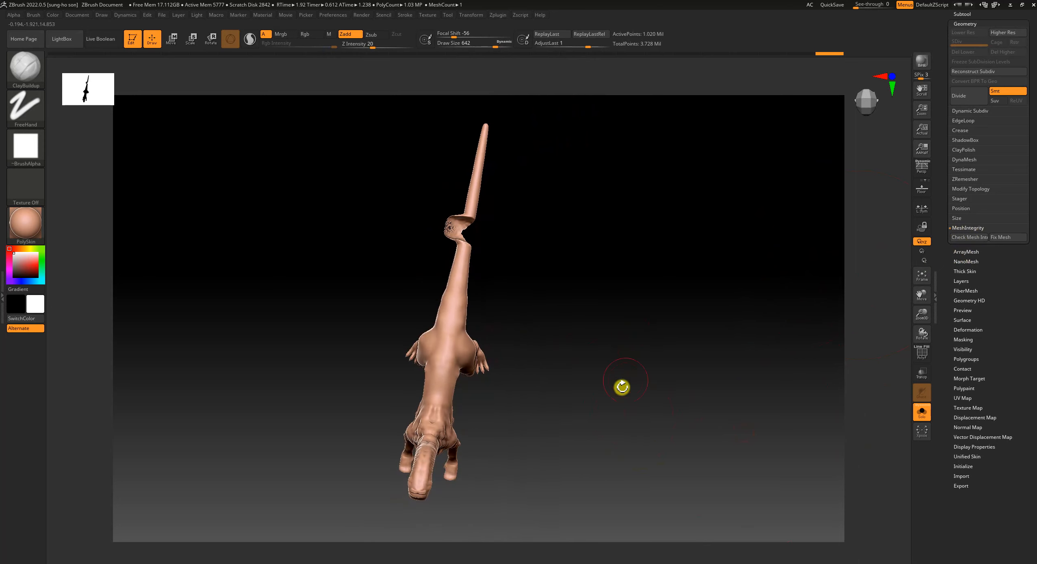
left_click_drag(621, 388, 671, 327)
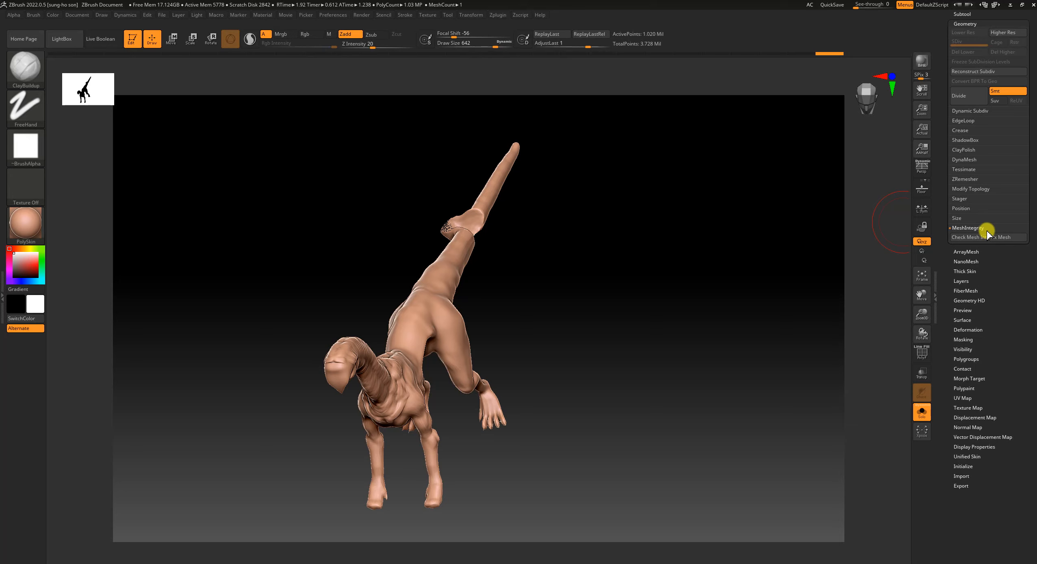
Inflate the perforated tail wall with the Inflat brush, smoothing it, and remesh the body with DynaMesh.
left_click_drag(639, 333, 663, 261)
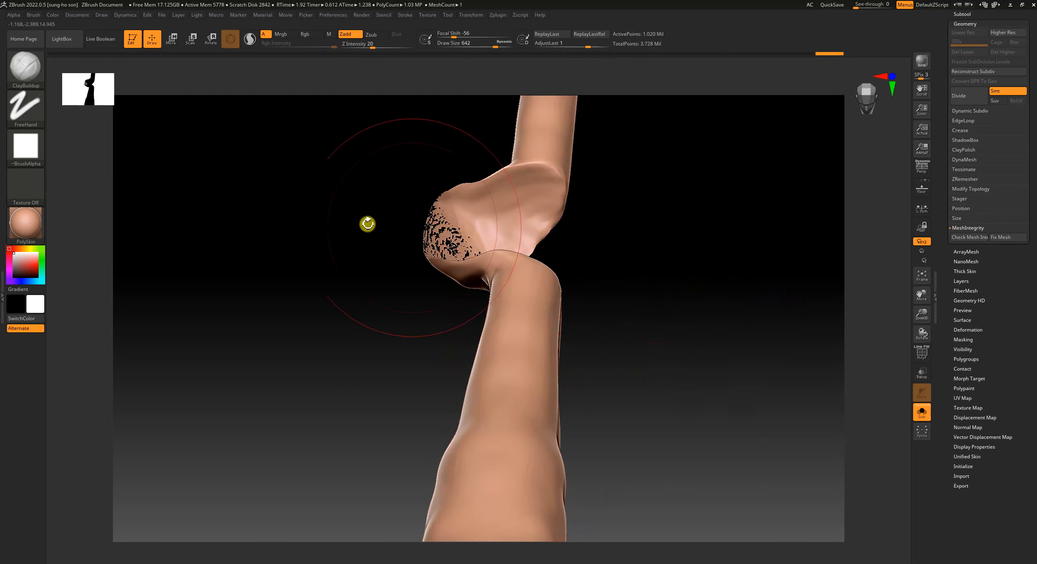
left_click(27, 65)
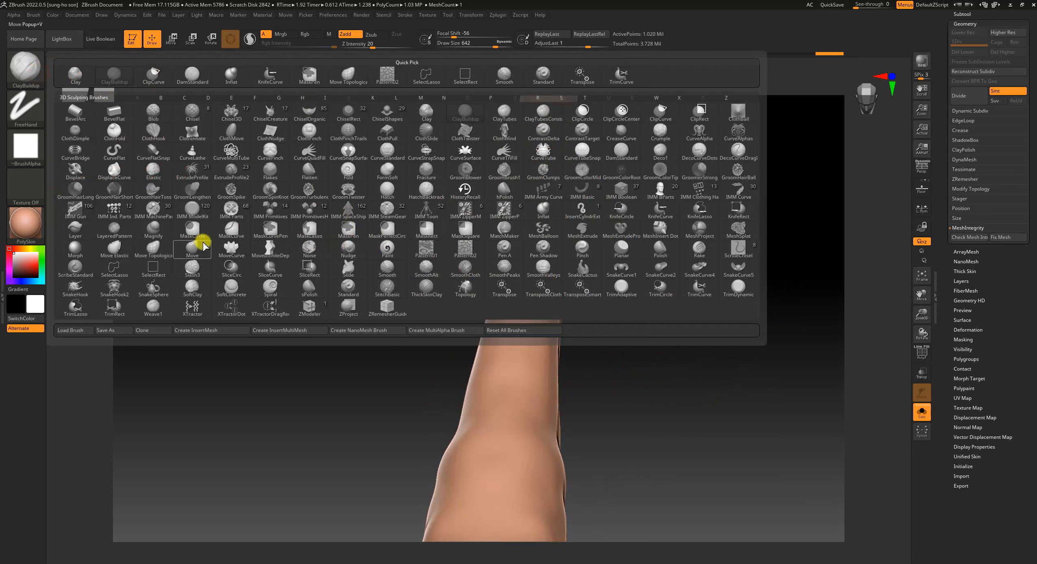
left_click(545, 211)
mouse_move(463, 225)
left_mouse_down()
mouse_move(457, 229)
mouse_move(468, 233)
left_mouse_up()
left_click_drag(572, 213, 597, 216)
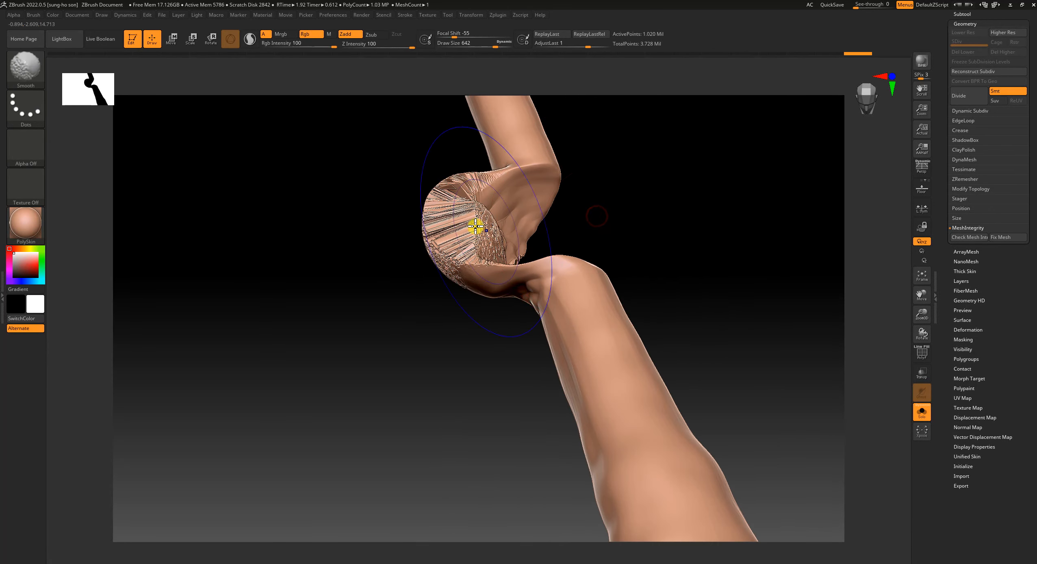
mouse_move(476, 227)
left_mouse_down("shift")
mouse_move(456, 236)
mouse_move(468, 240)
left_mouse_up("shift")
left_click_drag(614, 214, 602, 227)
mouse_move(659, 204)
left_mouse_down("ctrl")
mouse_move(680, 218)
mouse_move(665, 242)
left_mouse_up("ctrl")
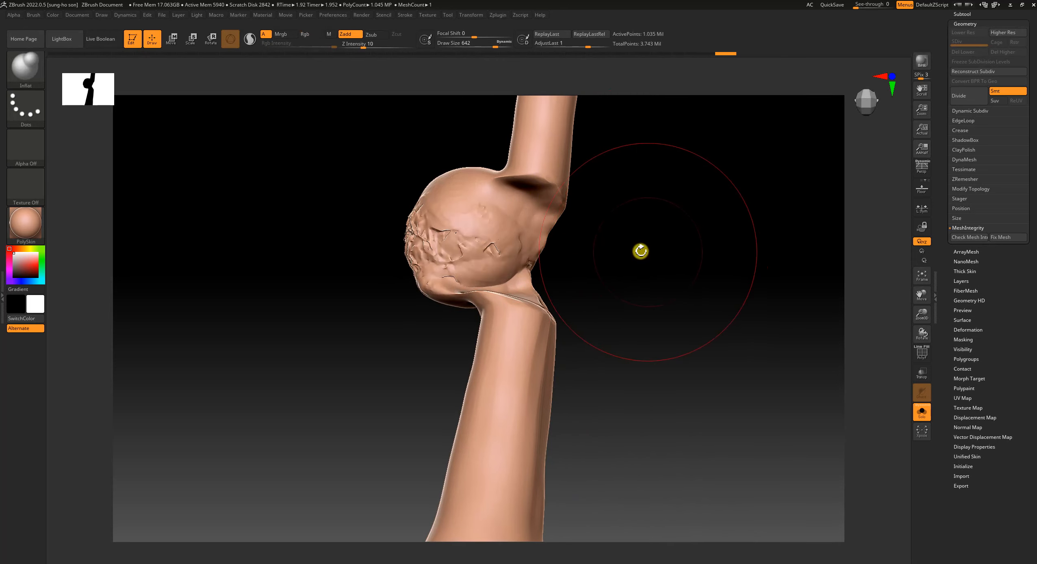
Smooth the rough surface of the tail bulge and remesh the body again with DynaMesh.
mouse_move(508, 244)
left_mouse_down("shift")
mouse_move(436, 240)
mouse_move(459, 230)
mouse_move(482, 256)
left_mouse_up("shift")
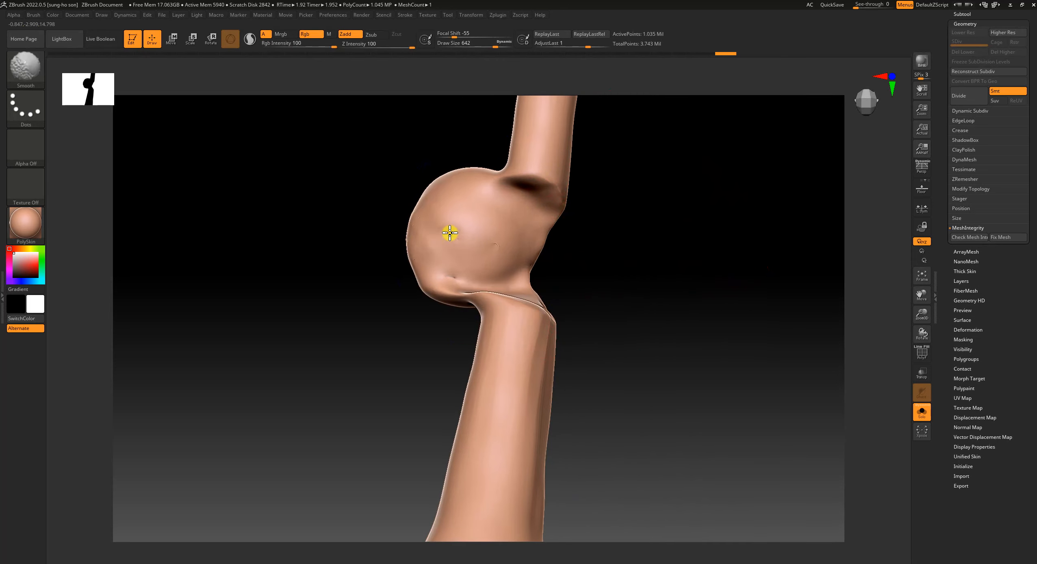
mouse_move(403, 329)
left_mouse_down()
mouse_move(391, 266)
mouse_move(370, 269)
mouse_move(374, 255)
left_mouse_up()
left_click_drag(546, 208, 572, 239, "ctrl")
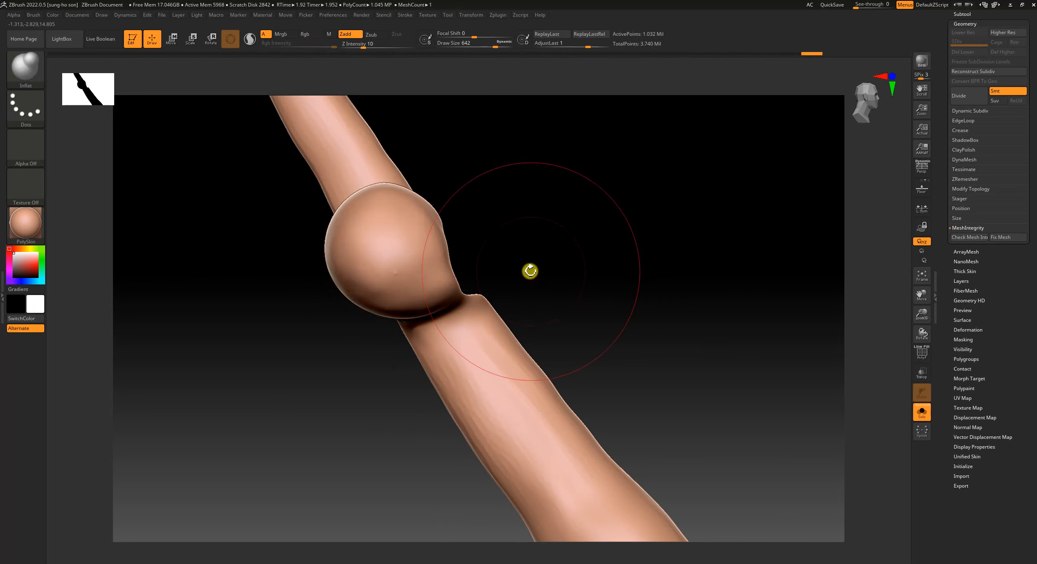
key("shift")
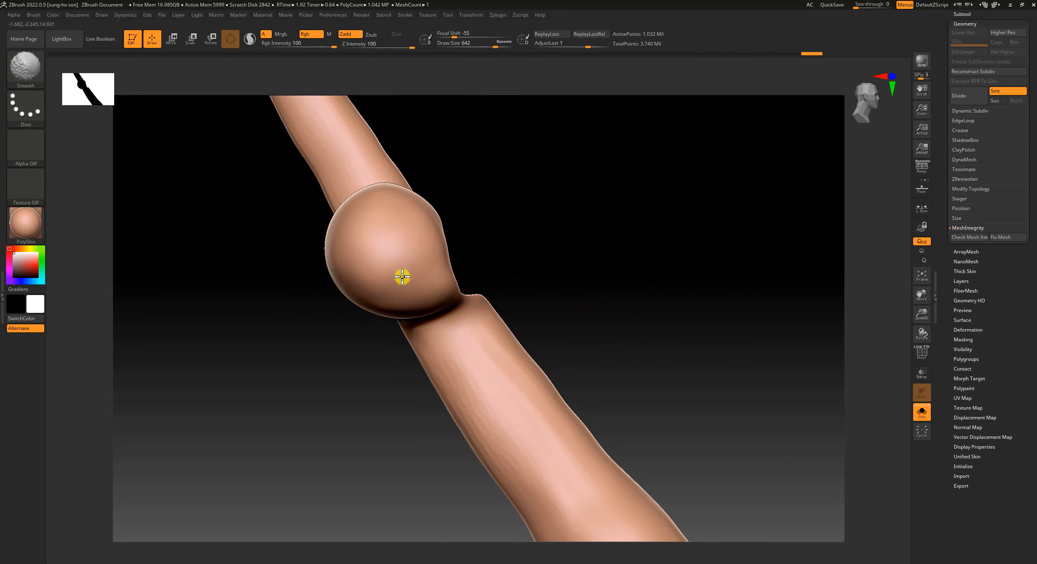
mouse_move(530, 261)
left_mouse_down("shift")
mouse_move(552, 273)
mouse_move(514, 229)
mouse_move(586, 250)
mouse_move(531, 164)
left_mouse_up("shift")
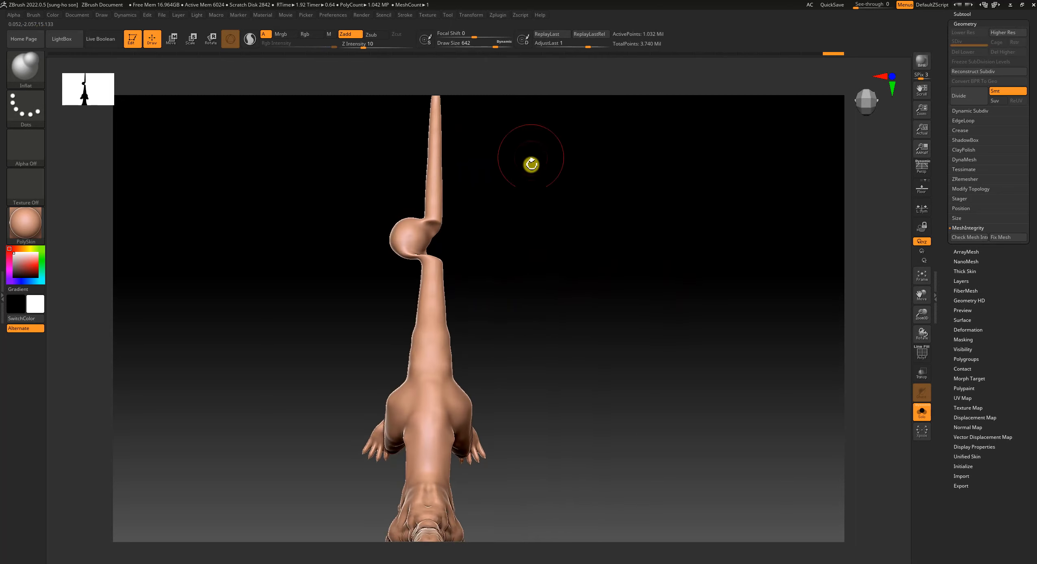
Fill the hollow beside the tail bulge with Inflat strokes and remesh the body.
mouse_move(544, 243)
left_mouse_down()
mouse_move(537, 264)
mouse_move(533, 246)
left_mouse_up()
left_click_drag(528, 238, 493, 339, "alt")
mouse_move(454, 297)
left_mouse_down()
mouse_move(488, 194)
mouse_move(474, 257)
mouse_move(491, 255)
left_mouse_up()
key("ctrl")
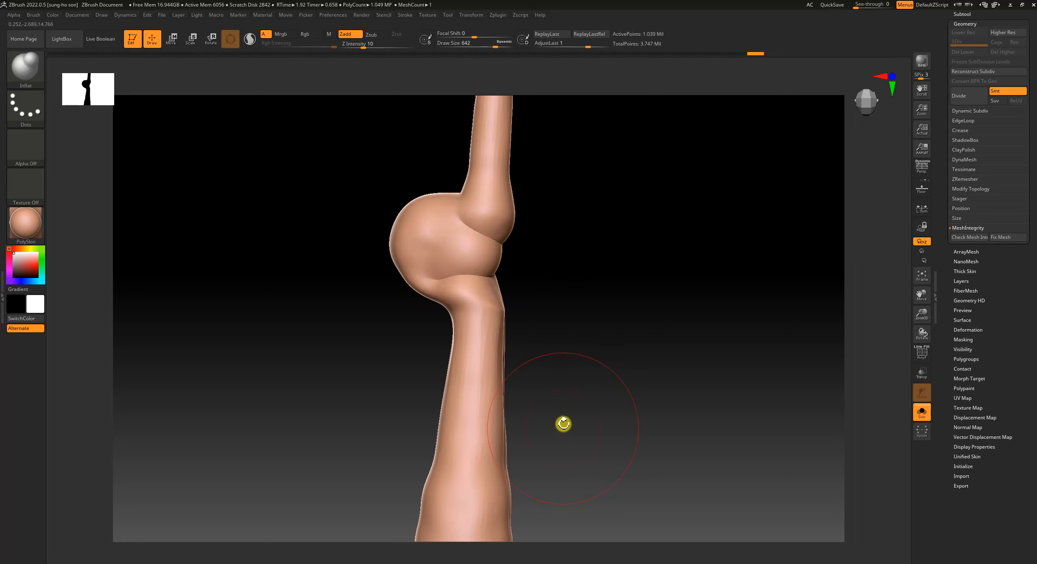
Undo the last filling of the tail hollow, inflate the tail around the notch again, and remesh it with DynaMesh.
left_click_drag(577, 345, 573, 206, "alt")
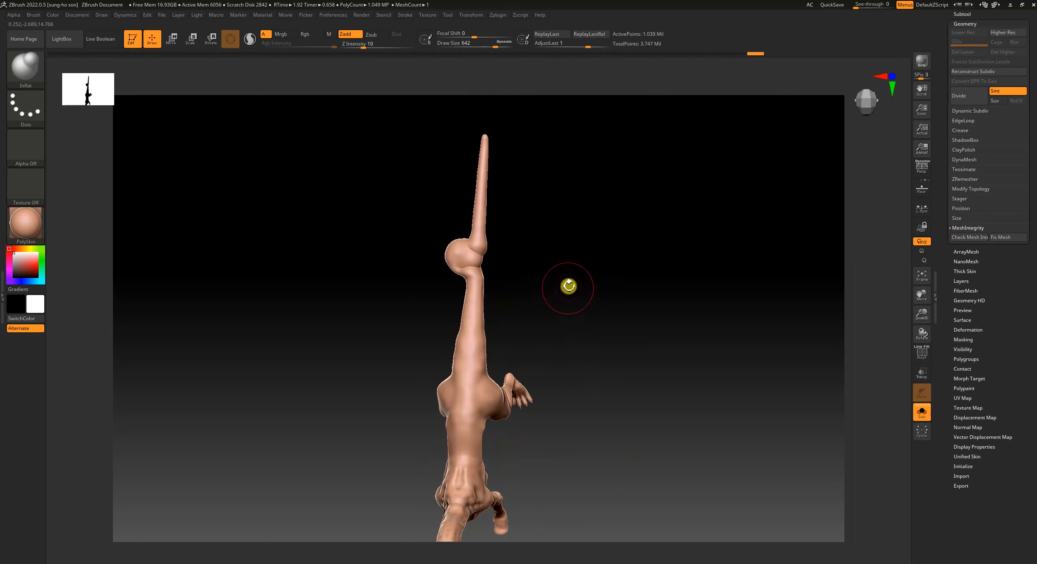
key("ctrl")
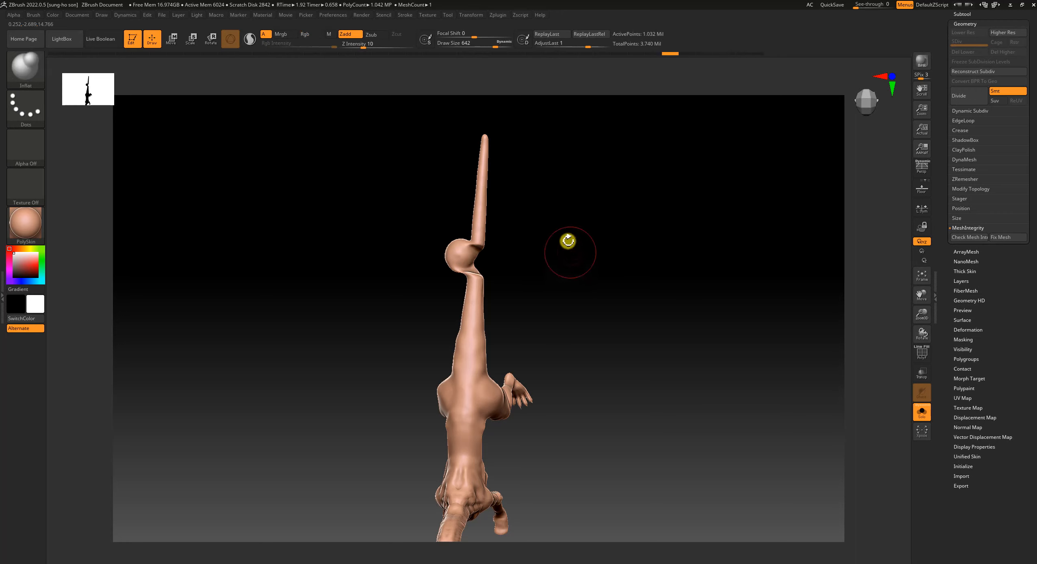
left_click_drag(567, 238, 586, 303, "alt")
key("ctrl")
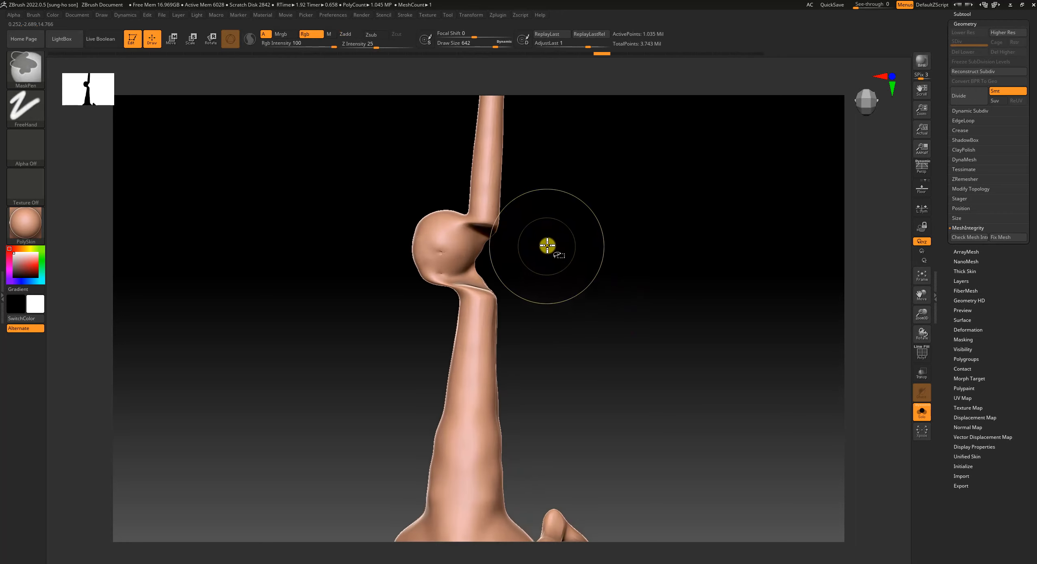
left_click_drag(467, 265, 482, 215)
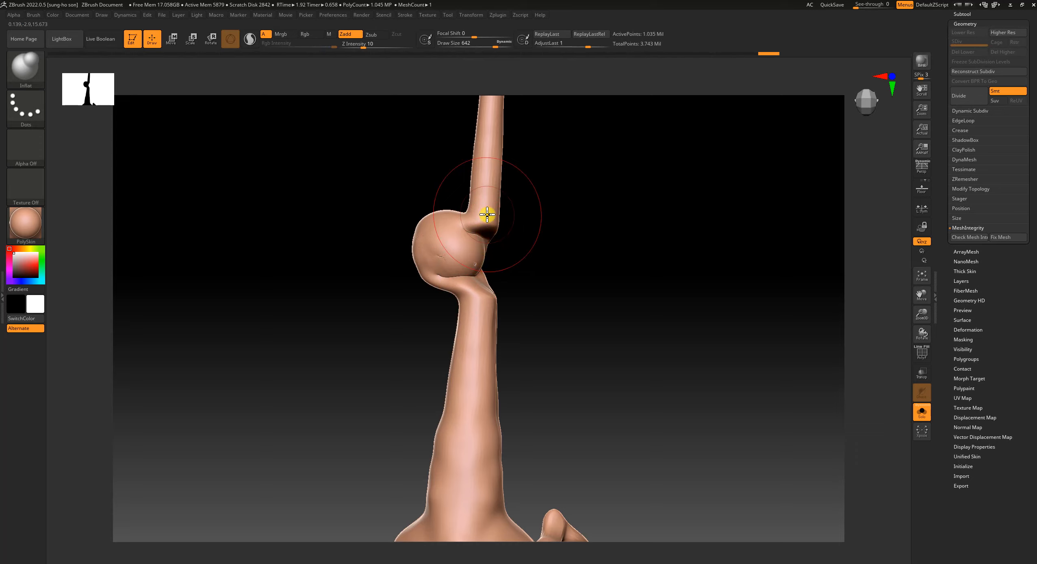
key("ctrl")
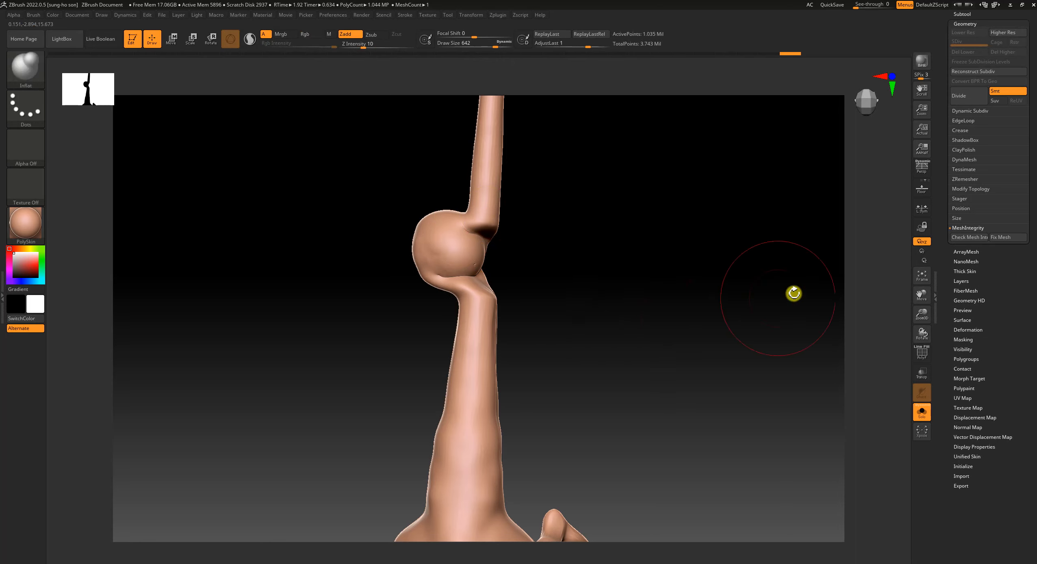
Undo the inflating, smoothing and remeshing edits back to the perforated tail.
left_click(968, 191)
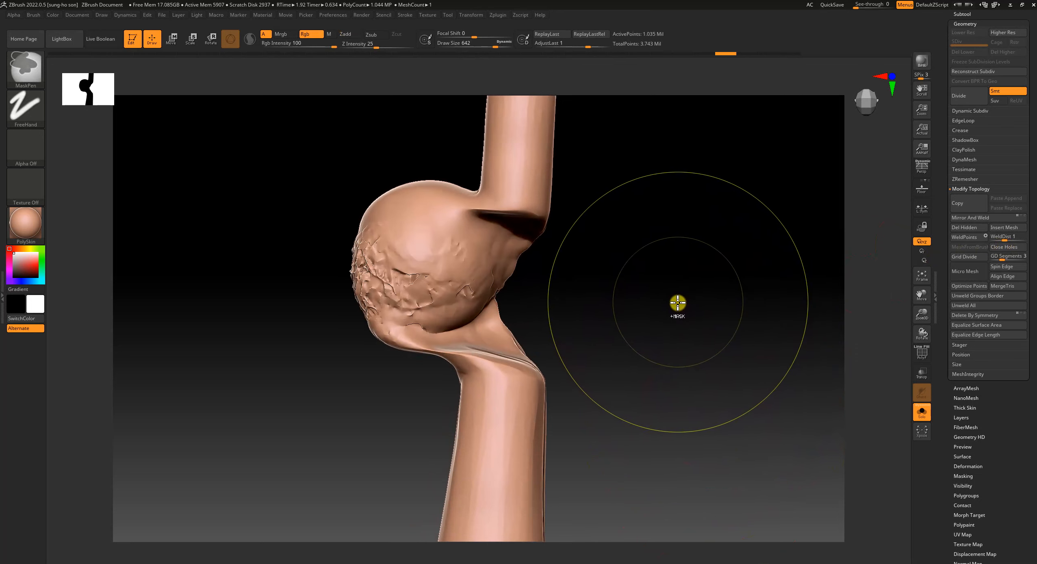
key("ctrl+z")
key("ctrl+z")
key("ctrl+z")
key("ctrl+z")
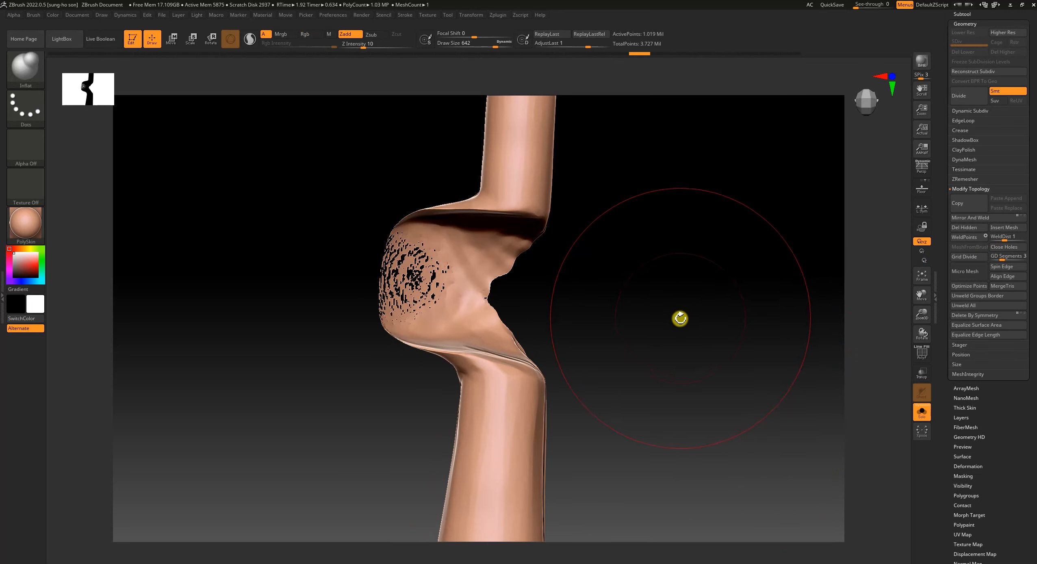
Display the polyframe on the perforated tail and run Close Holes on the mesh.
left_click_drag(685, 330, 716, 346)
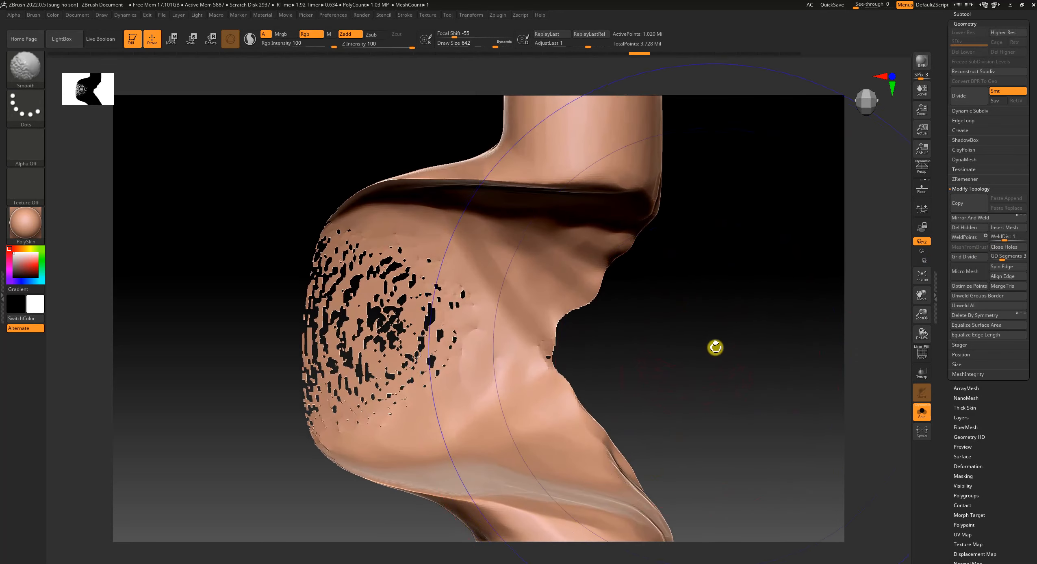
key("shift+f")
key("shift+f")
key("shift+f")
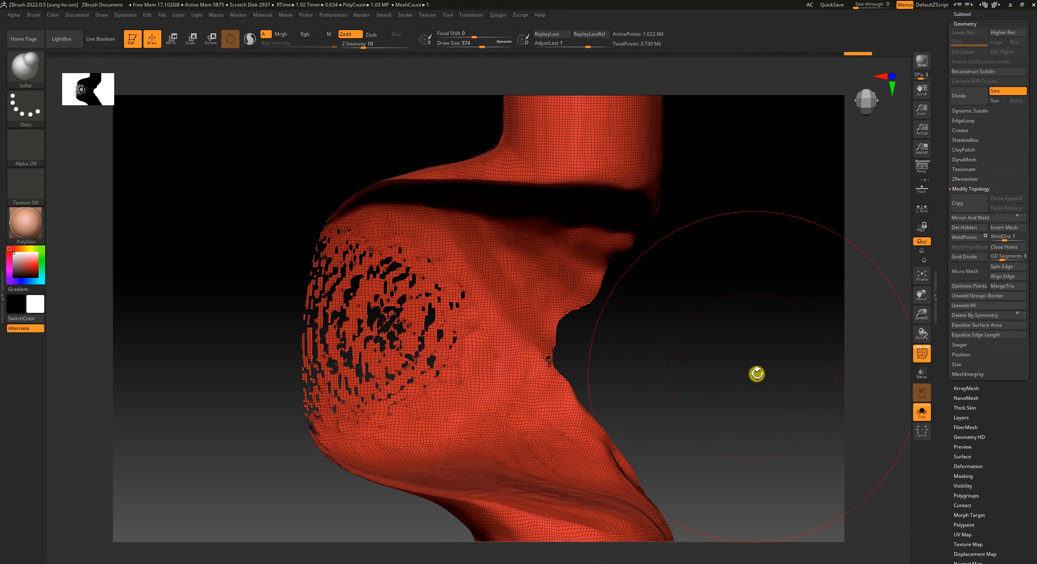
left_click(992, 249)
Examine the wireframe around the small holes in the tail up close, and hide the polyframe.
right_click_drag(776, 340, 799, 493, "ctrl")
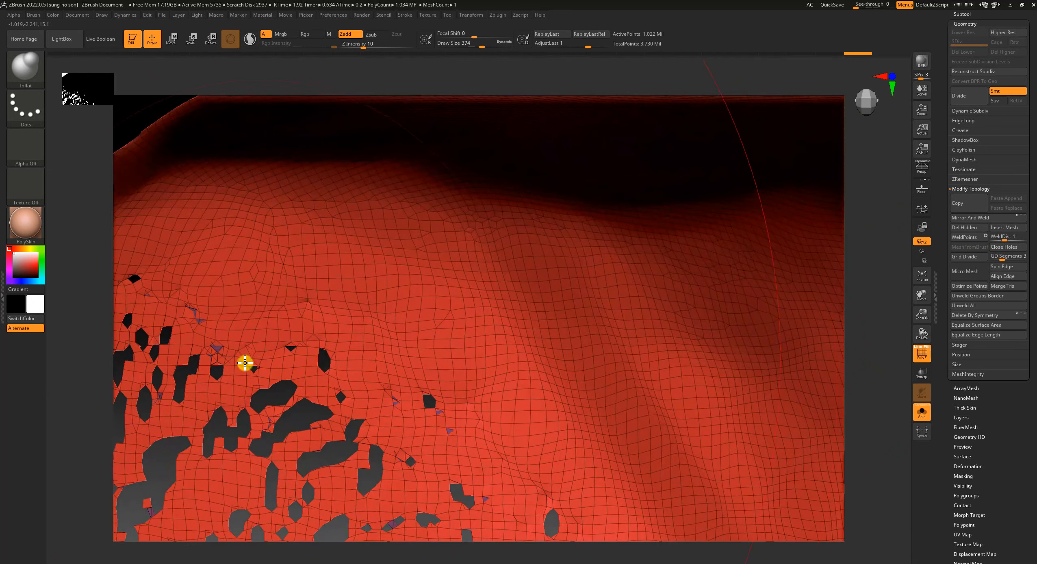
right_click_drag(885, 368, 683, 374)
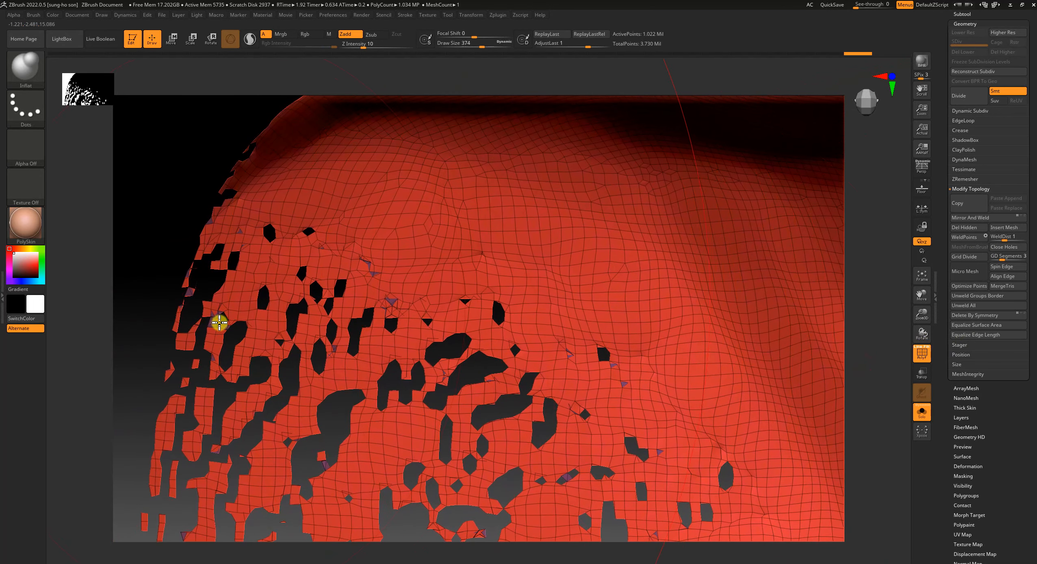
key("ctrl+shift")
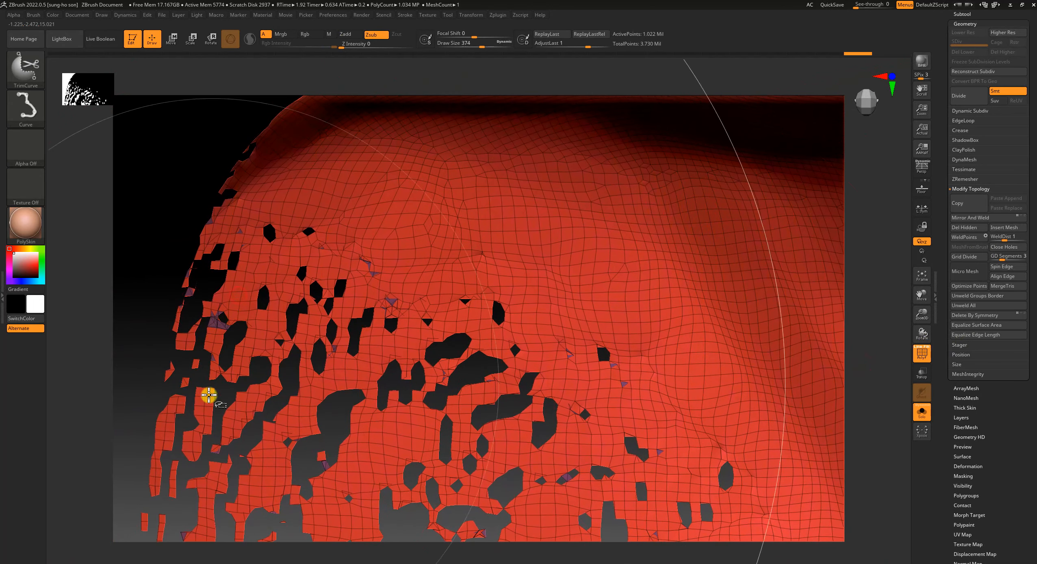
key("ctrl")
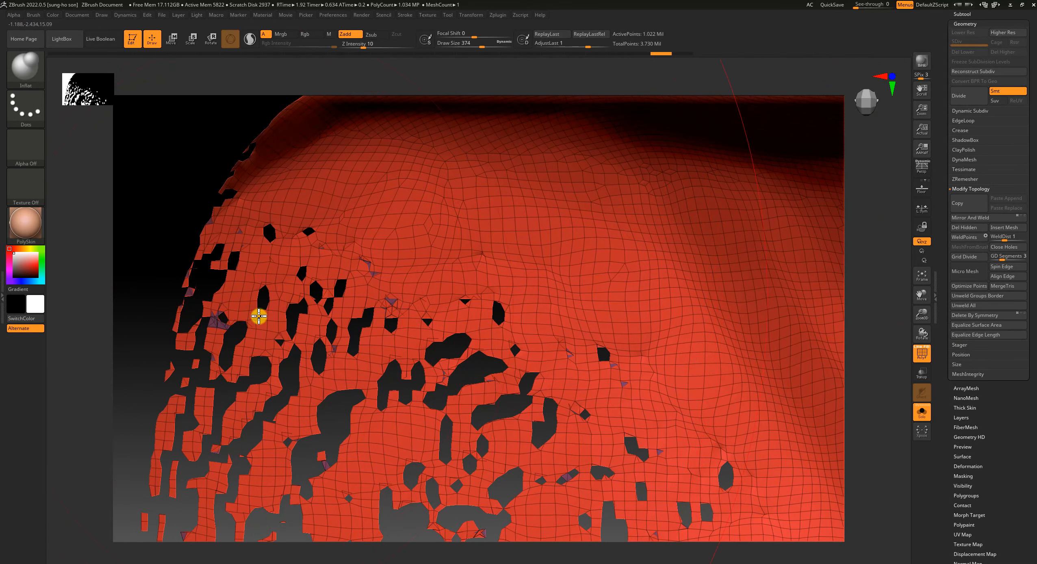
left_click_drag(135, 389, 174, 257, "alt")
left_click_drag(167, 396, 171, 280, "alt")
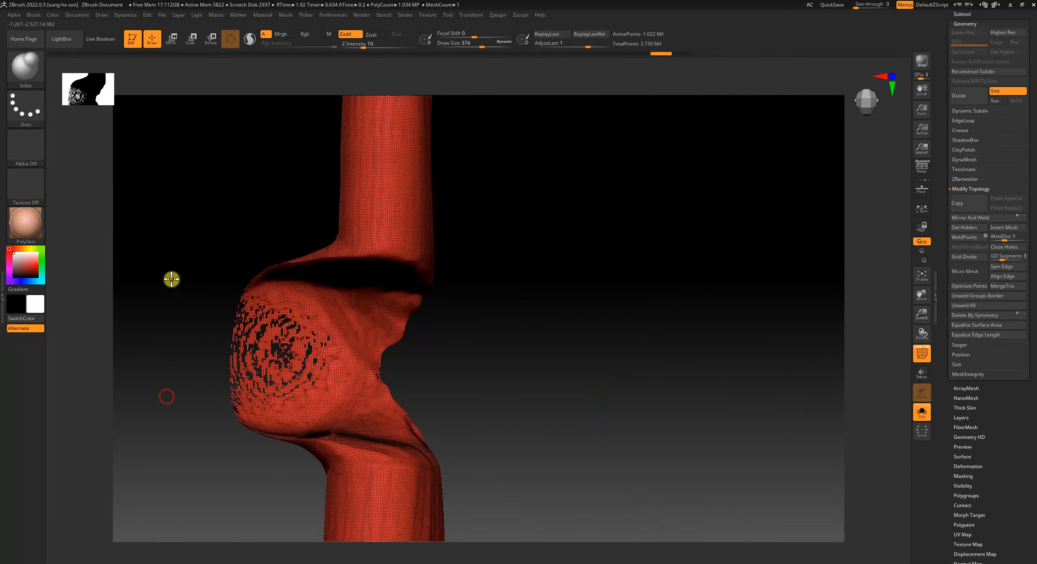
key("shift+f")
key("shift+f")
mouse_move(615, 414)
left_mouse_down("alt")
mouse_move(722, 354)
mouse_move(789, 371)
left_mouse_up("alt")
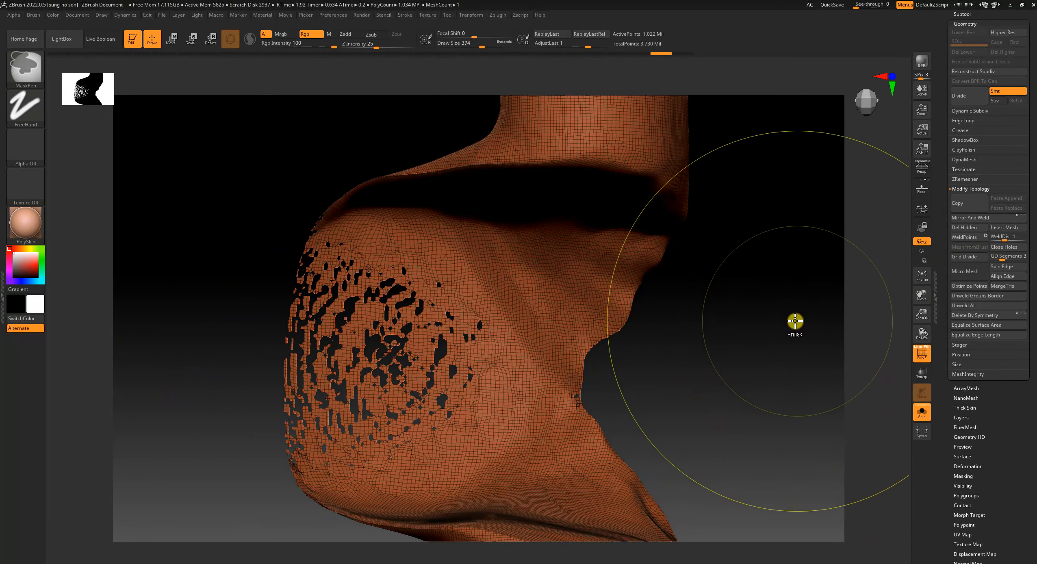
key("shift")
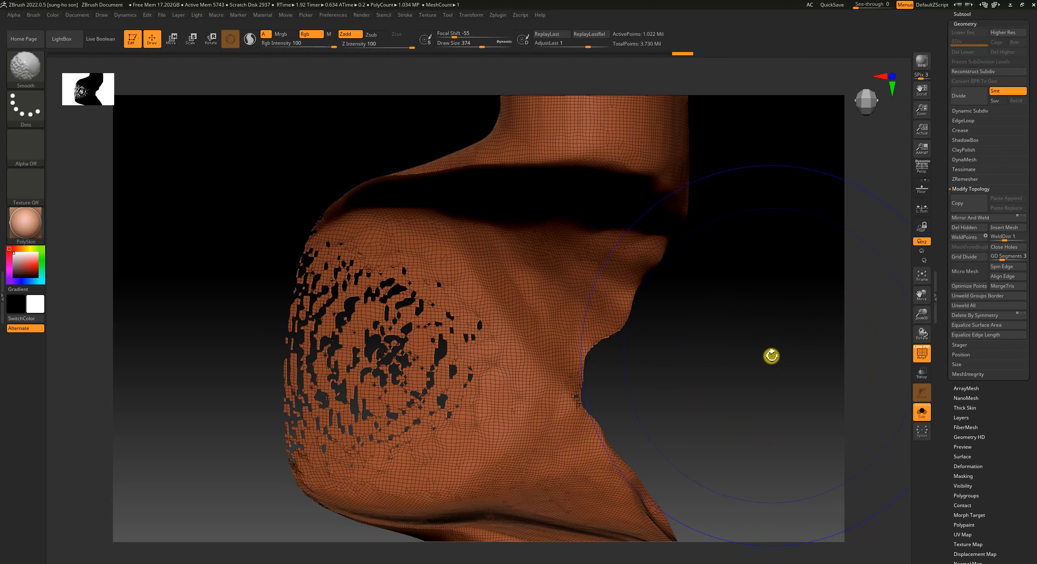
mouse_move(725, 411)
left_mouse_down()
mouse_move(734, 415)
mouse_move(724, 371)
left_mouse_up()
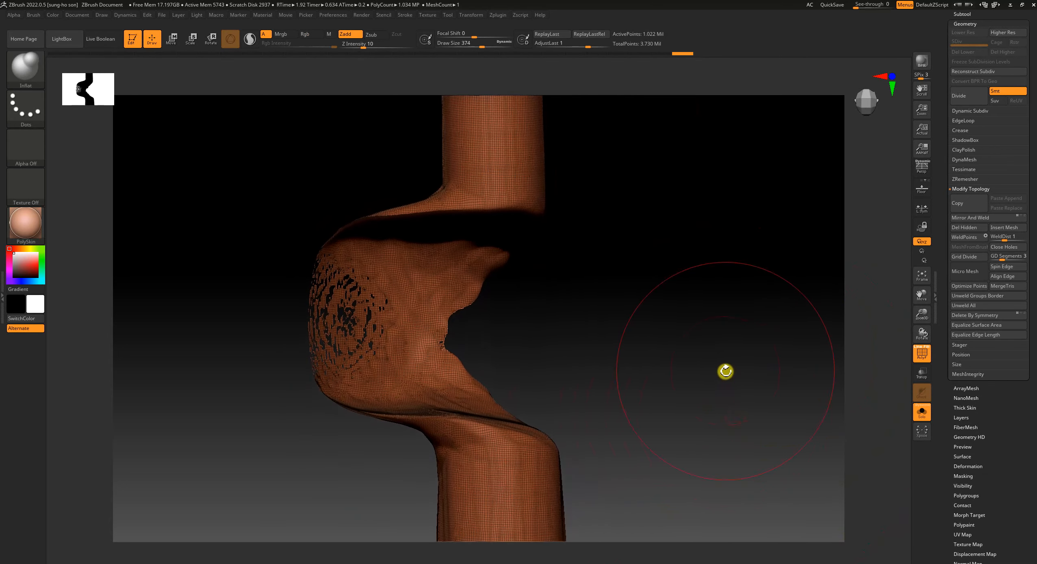
key("shift+f")
left_click_drag(721, 408, 722, 355, "alt")
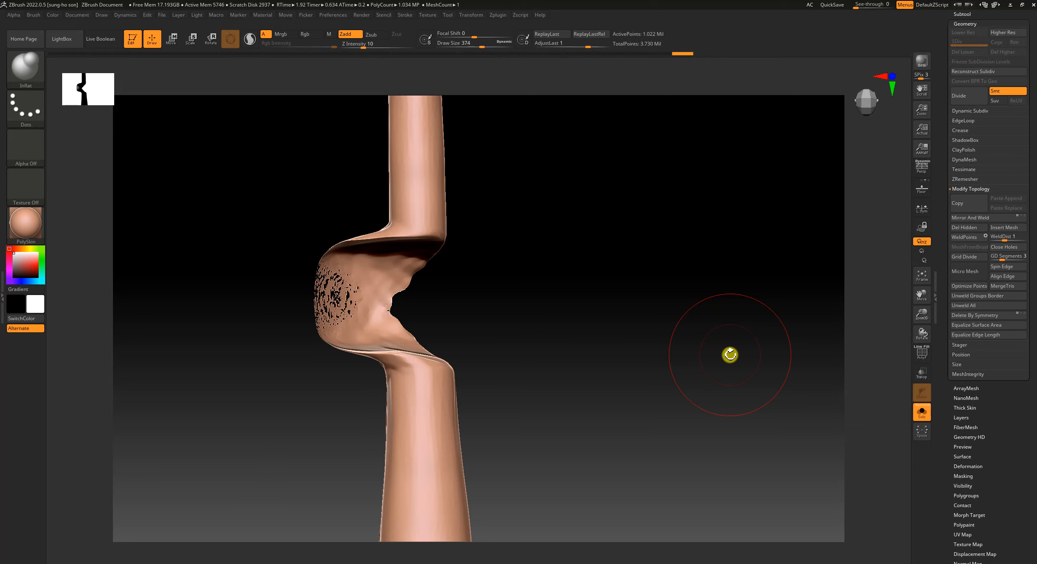
Cut the tail off below the damaged notch with a slanted KnifeCurve line.
left_click_drag(731, 354, 653, 399)
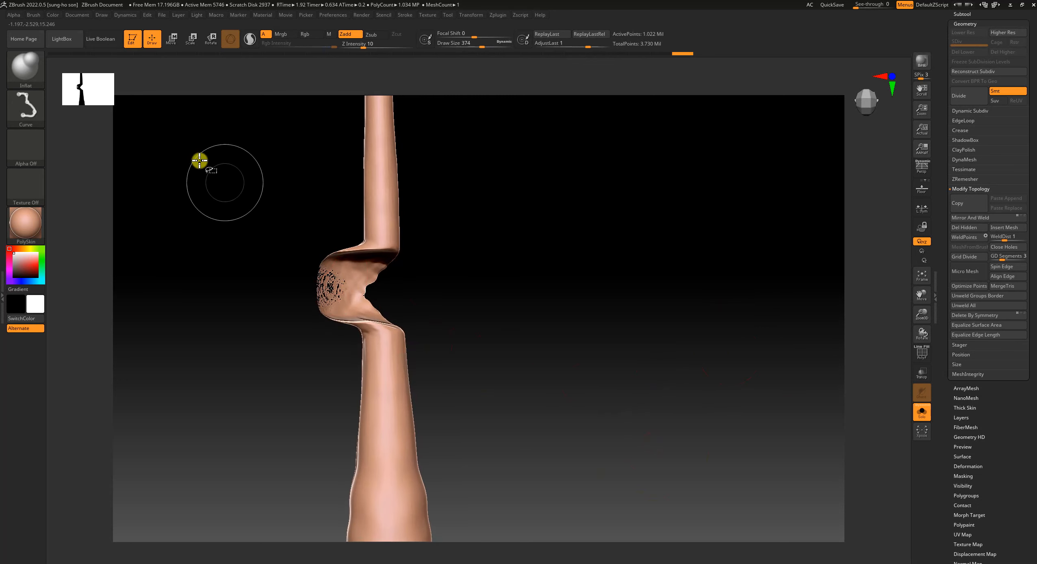
left_click(25, 68, "ctrl+shift")
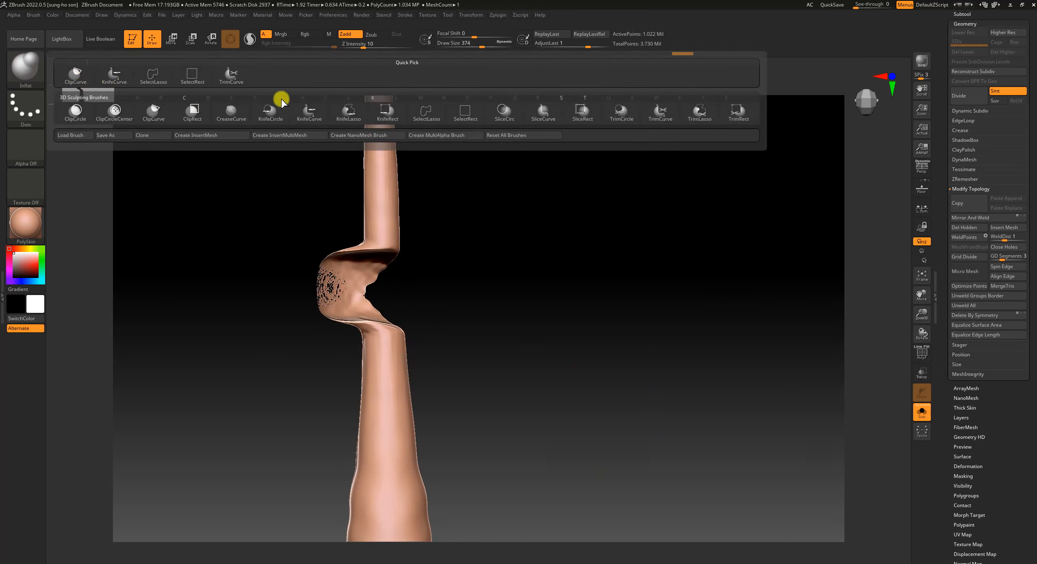
left_click(321, 112)
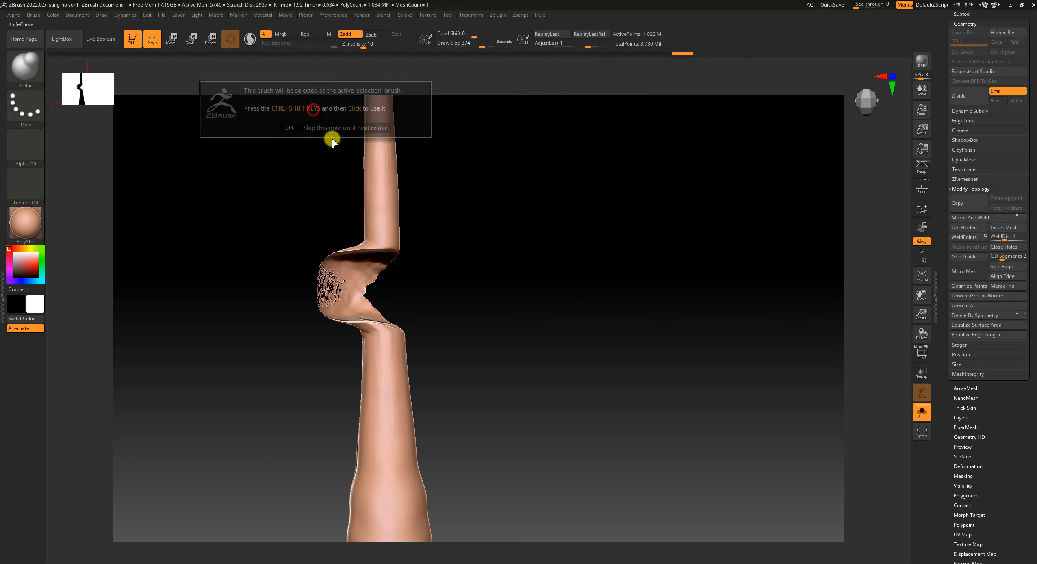
left_click(326, 184)
left_click_drag(255, 265, 242, 250)
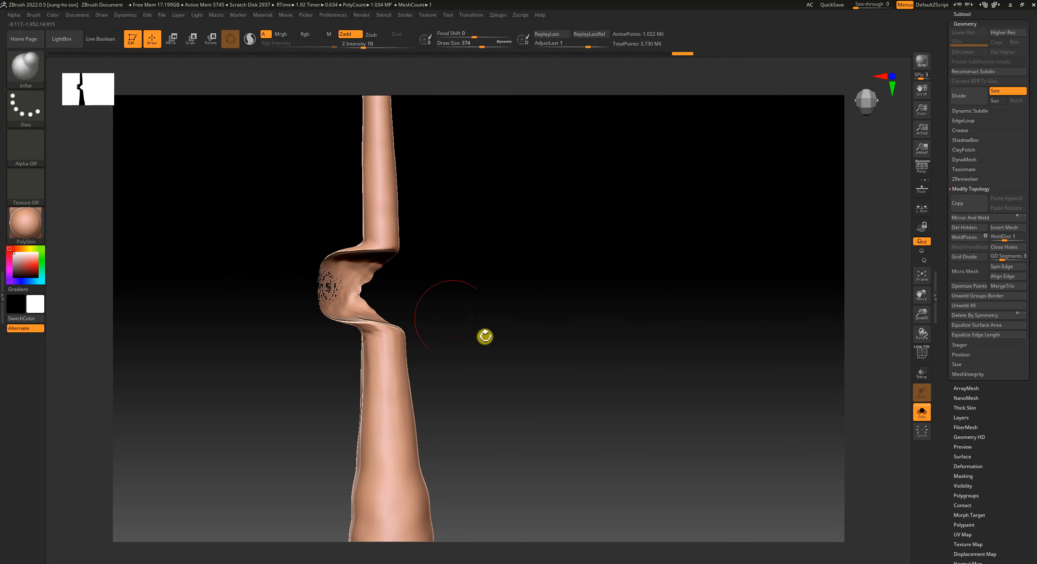
mouse_move(544, 379)
left_mouse_down("ctrl+shift")
mouse_move(309, 401)
mouse_move(214, 393)
left_mouse_up("ctrl+shift")
key("ctrl+z")
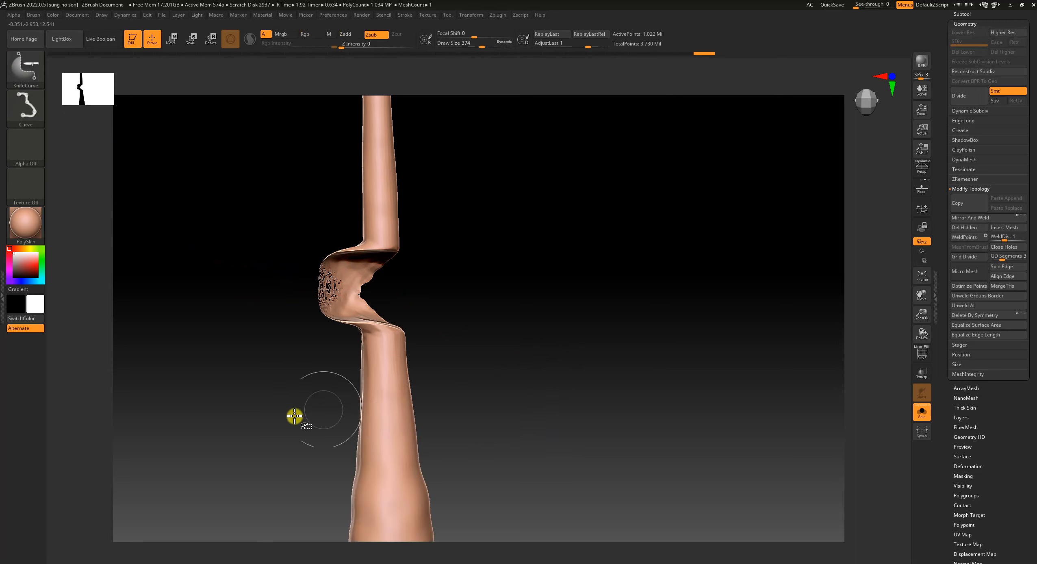
left_click_drag(250, 430, 646, 320, "ctrl+shift")
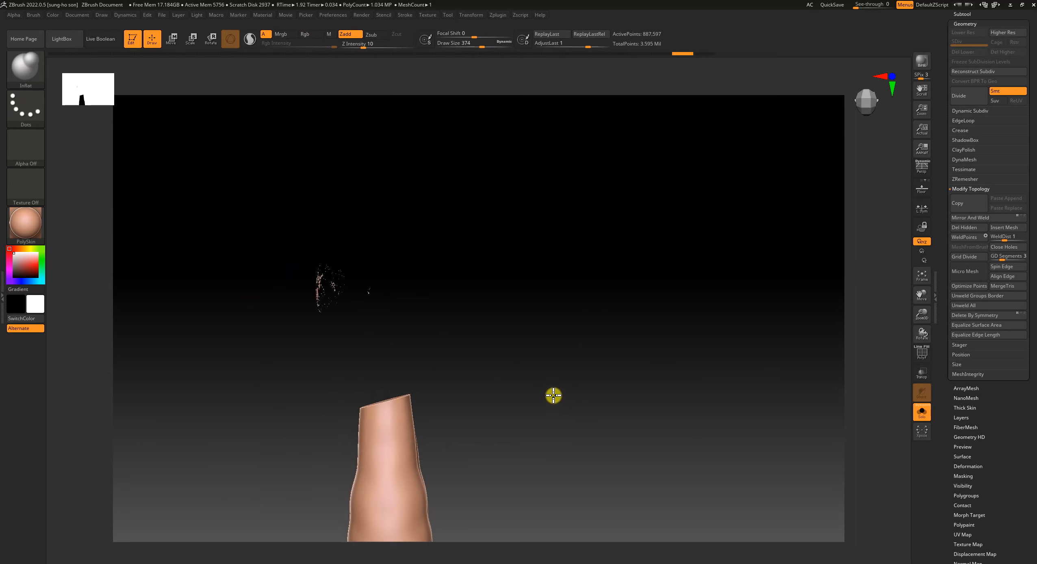
Display the polyframe and examine the loose fragments and the cut face of the tail stump.
left_click_drag(553, 395, 521, 384)
mouse_move(424, 339)
left_mouse_down("alt")
mouse_move(431, 361)
mouse_move(458, 382)
left_mouse_up("alt")
key("shift+f")
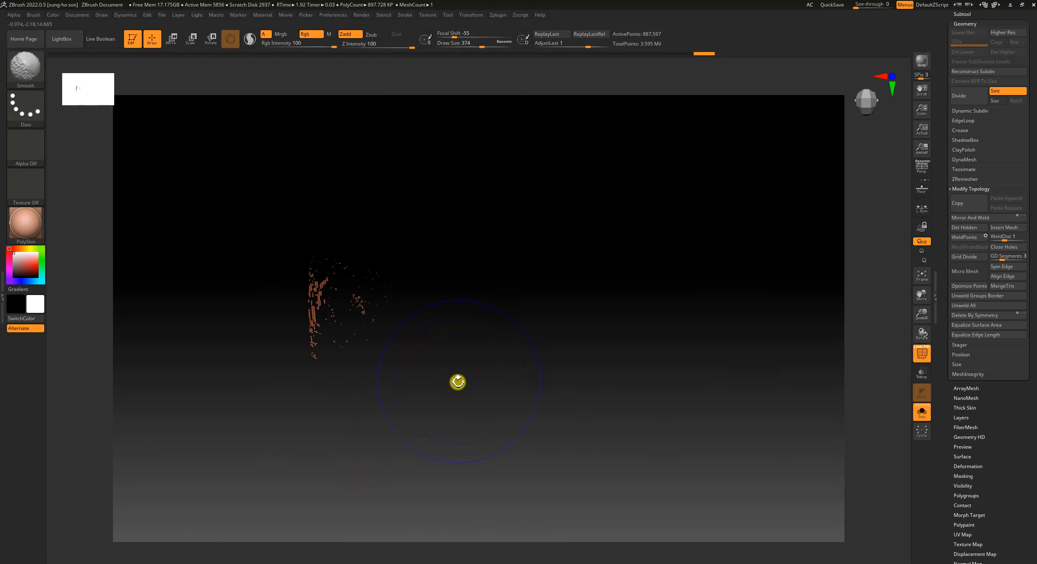
key("shift+f")
left_click_drag(534, 433, 588, 211, "alt")
mouse_move(602, 287)
left_mouse_down("alt")
mouse_move(619, 289)
mouse_move(626, 244)
mouse_move(598, 377)
mouse_move(578, 407)
left_mouse_up("alt")
key("shift+f")
left_click_drag(576, 332, 557, 390, "alt")
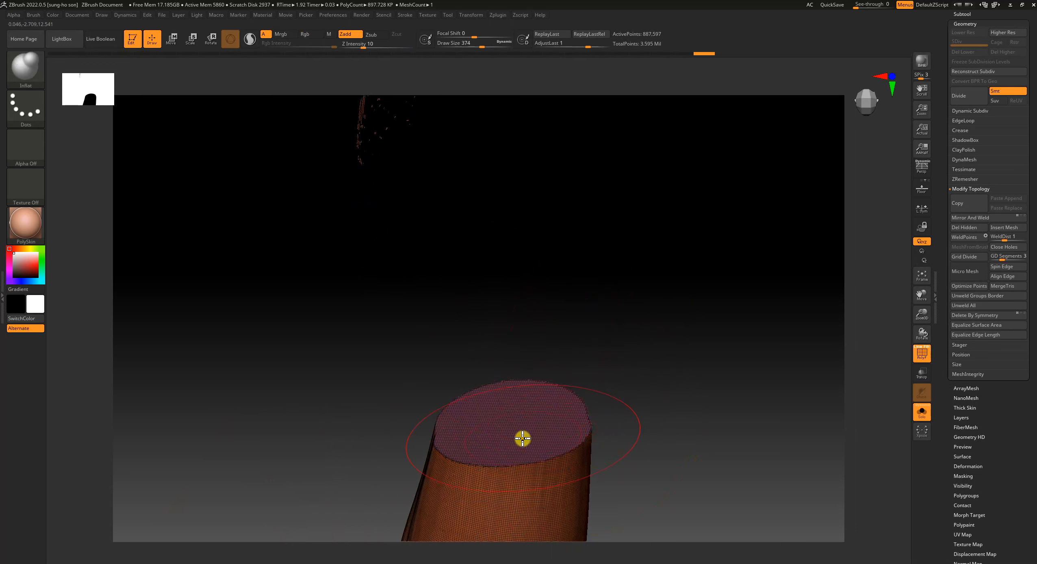
Examine the capped end face and side topology of the tail stump from several angles.
mouse_move(620, 395)
left_mouse_down("alt")
mouse_move(616, 373)
mouse_move(619, 392)
left_mouse_up("alt")
left_click_drag(620, 348, 635, 398, "alt")
left_click_drag(659, 399, 648, 303, "alt")
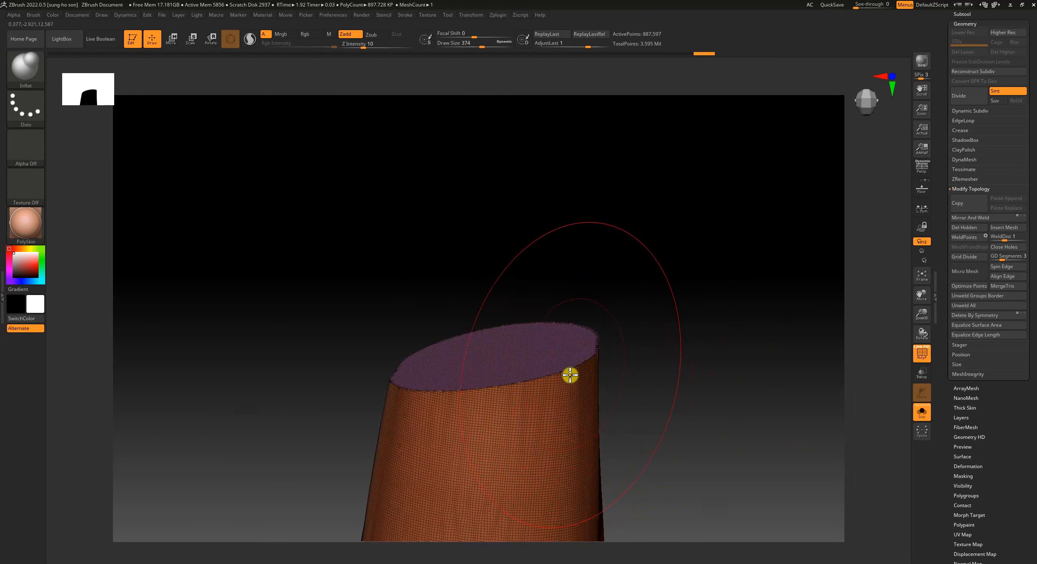
left_click_drag(570, 375, 631, 352)
left_click_drag(665, 353, 667, 365, "alt")
left_click_drag(626, 400, 592, 291, "alt")
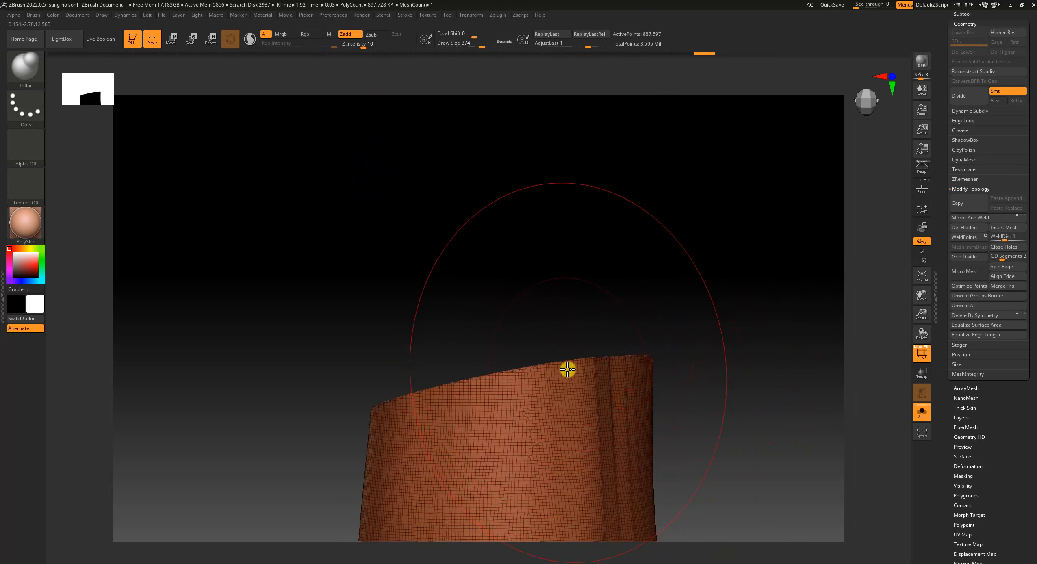
left_click_drag(628, 323, 647, 346)
Try smoothing across the capped end of the tail stump, and undo the smoothing.
mouse_move(637, 378)
left_mouse_down("shift")
mouse_move(563, 412)
mouse_move(459, 434)
mouse_move(537, 409)
mouse_move(605, 354)
mouse_move(458, 423)
left_mouse_up("shift")
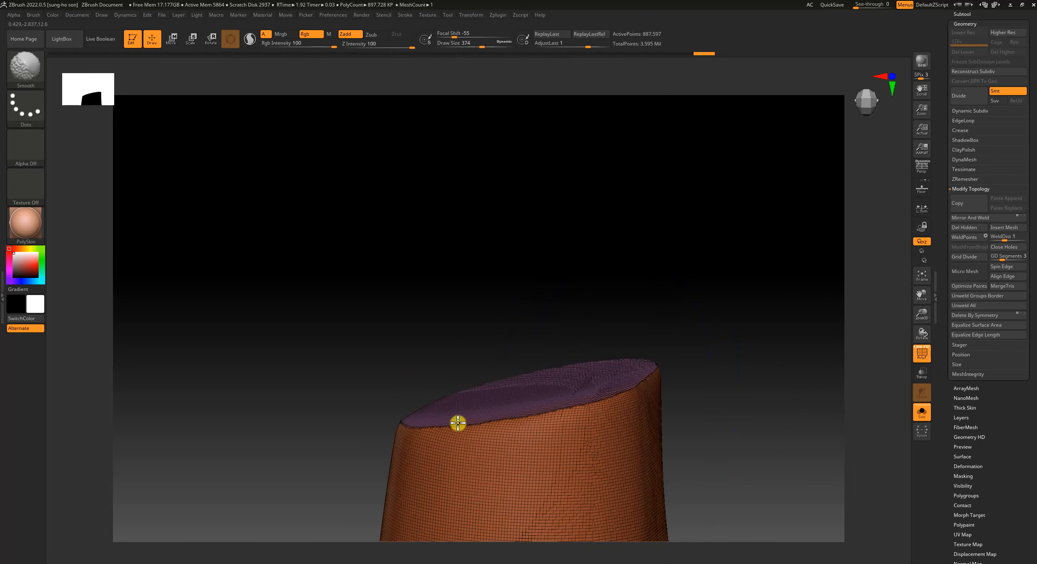
key("ctrl+z")
left_click_drag(757, 376, 748, 242, "alt")
key("ctrl+z")
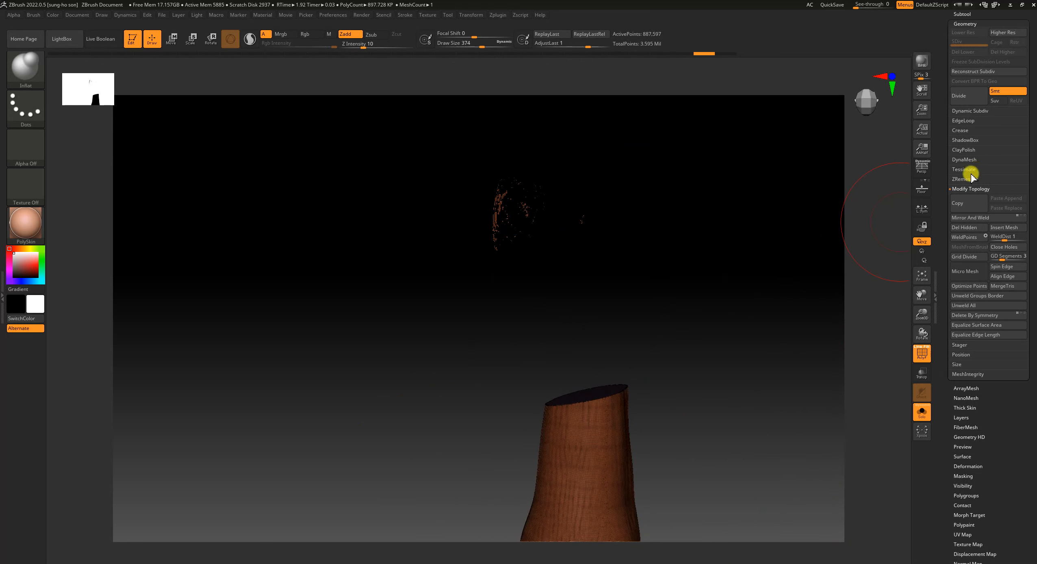
Remesh the creature with ZRemesher using the Half option, and compare the result with the polyframe shown and hidden.
left_click(970, 180)
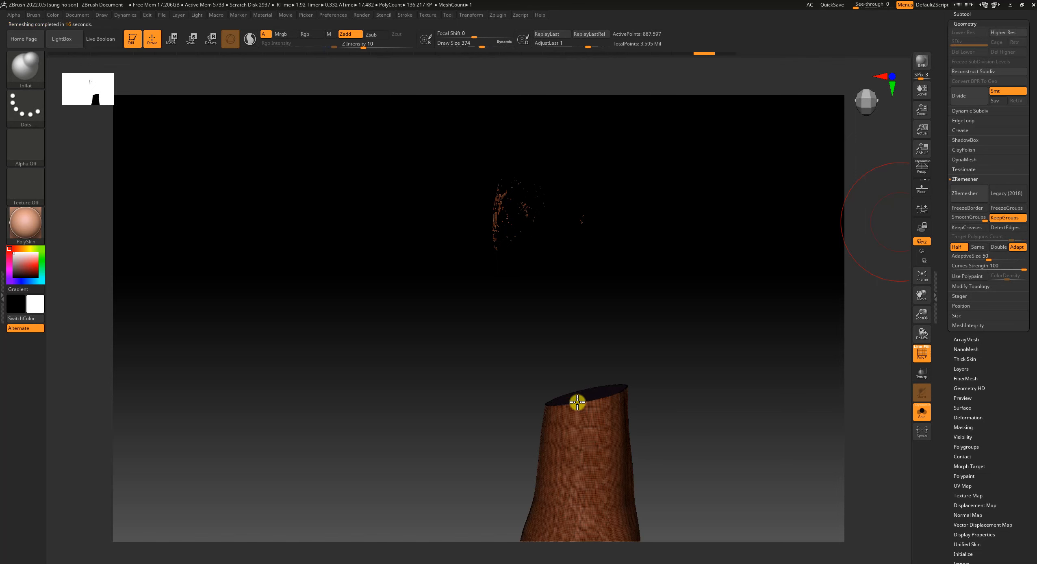
mouse_move(722, 353)
left_mouse_down()
mouse_move(688, 361)
mouse_move(700, 383)
mouse_move(694, 437)
mouse_move(689, 389)
mouse_move(629, 317)
mouse_move(665, 381)
mouse_move(665, 349)
mouse_move(688, 400)
mouse_move(699, 444)
mouse_move(683, 447)
left_mouse_up()
key("shift+f")
key("shift+f")
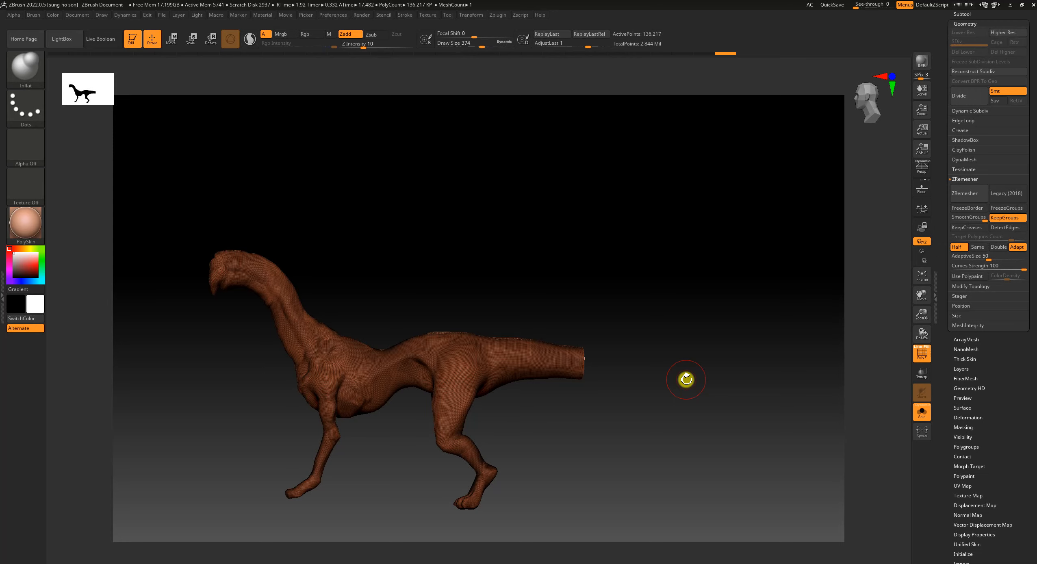
left_click_drag(605, 436, 653, 414, "alt")
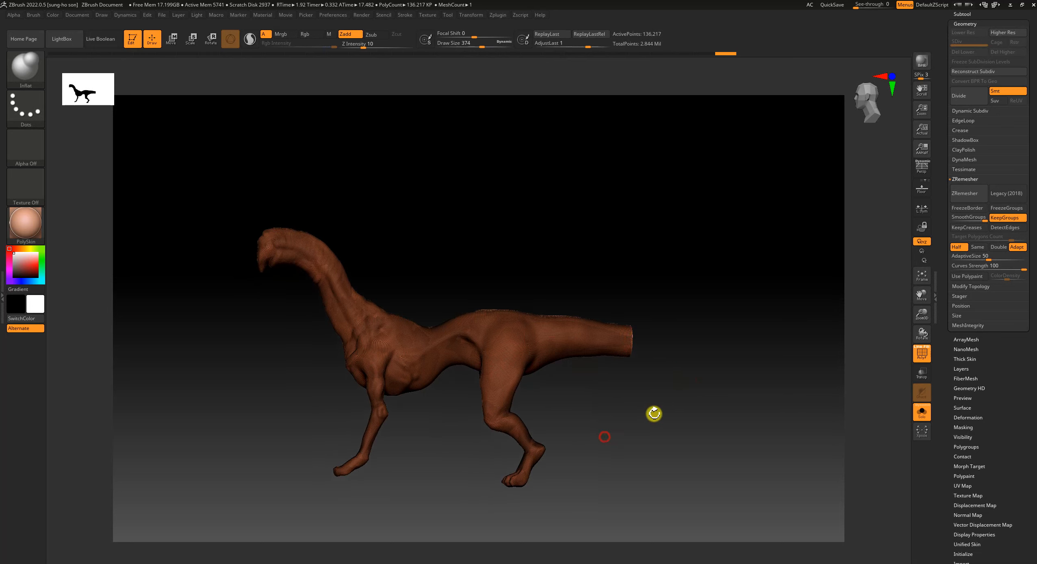
key("shift+f")
key("shift+f")
key("shift+f")
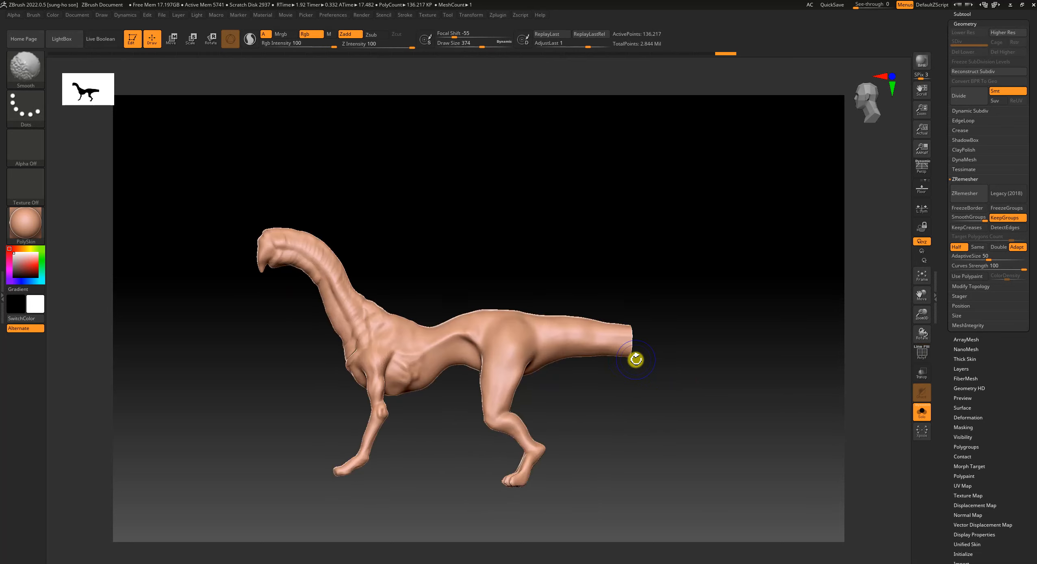
key("shift+f")
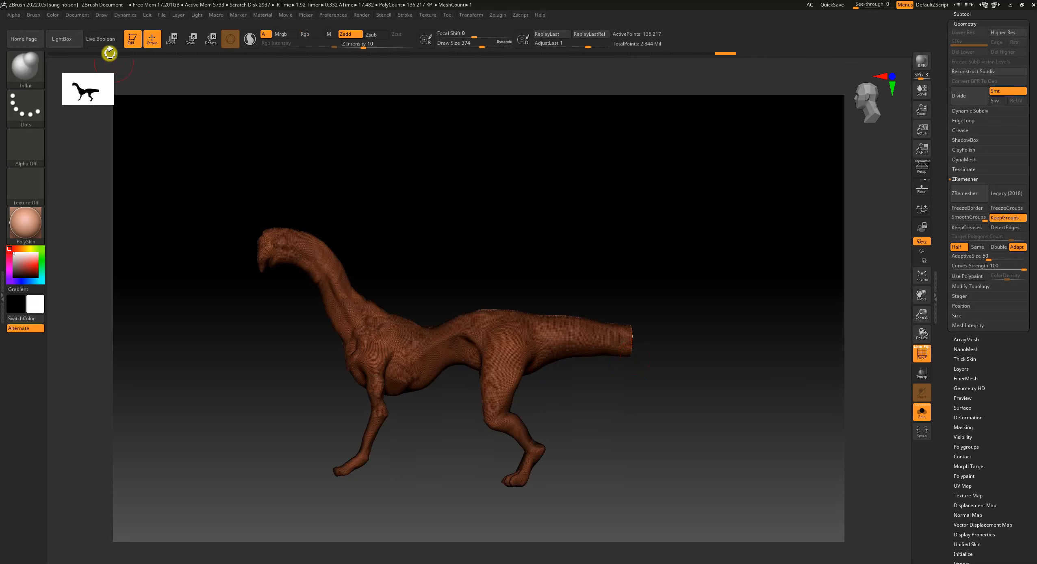
Try a slanted ClipCurve line across the end of the tail stump and inspect the end face.
left_click(25, 66)
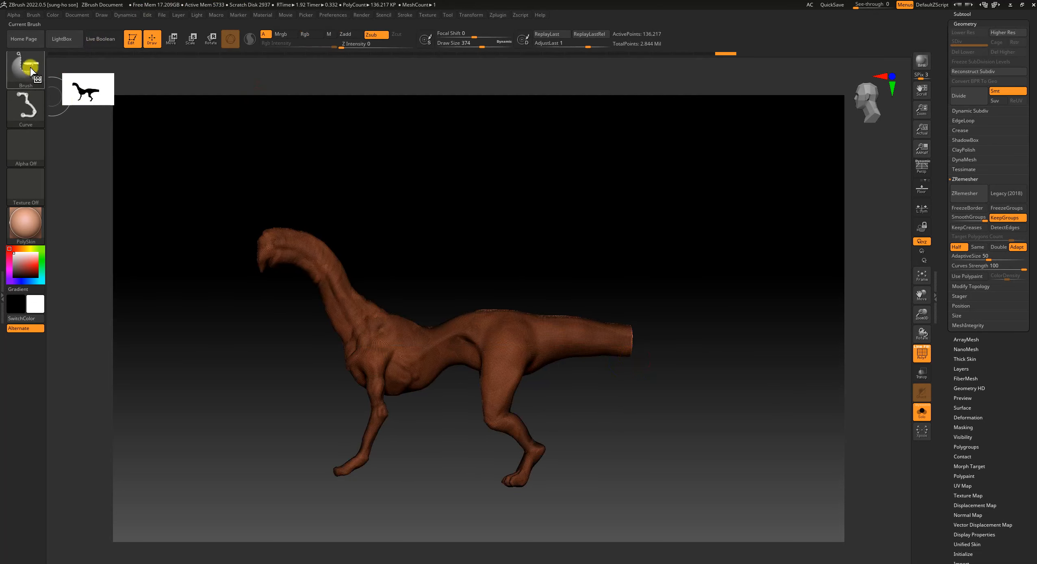
left_click(30, 67, "ctrl+shift")
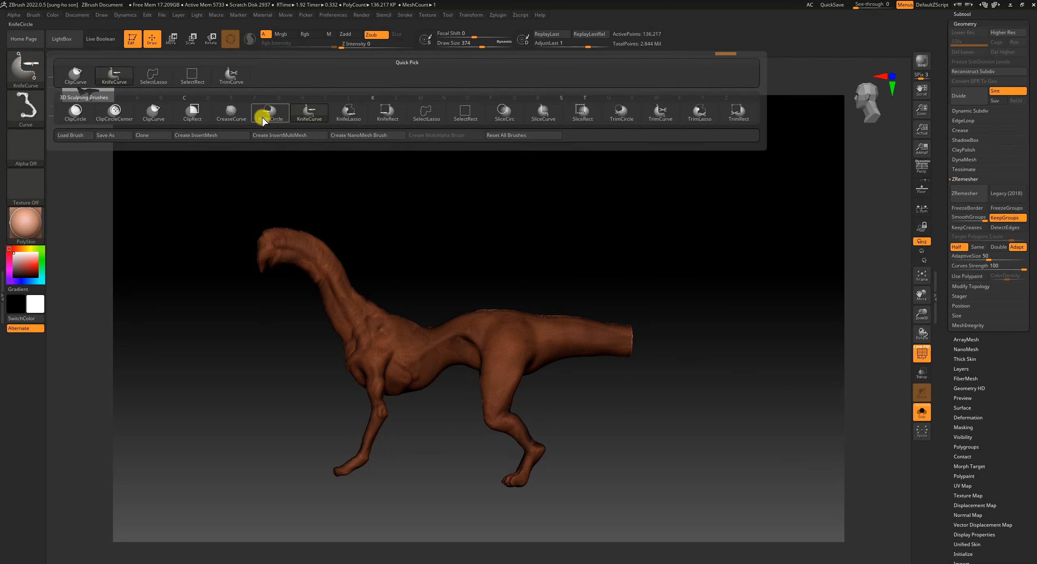
left_click(163, 111)
left_click_drag(582, 223, 645, 486, "ctrl+shift")
mouse_move(701, 403)
left_mouse_down()
mouse_move(668, 406)
mouse_move(715, 456)
left_mouse_up()
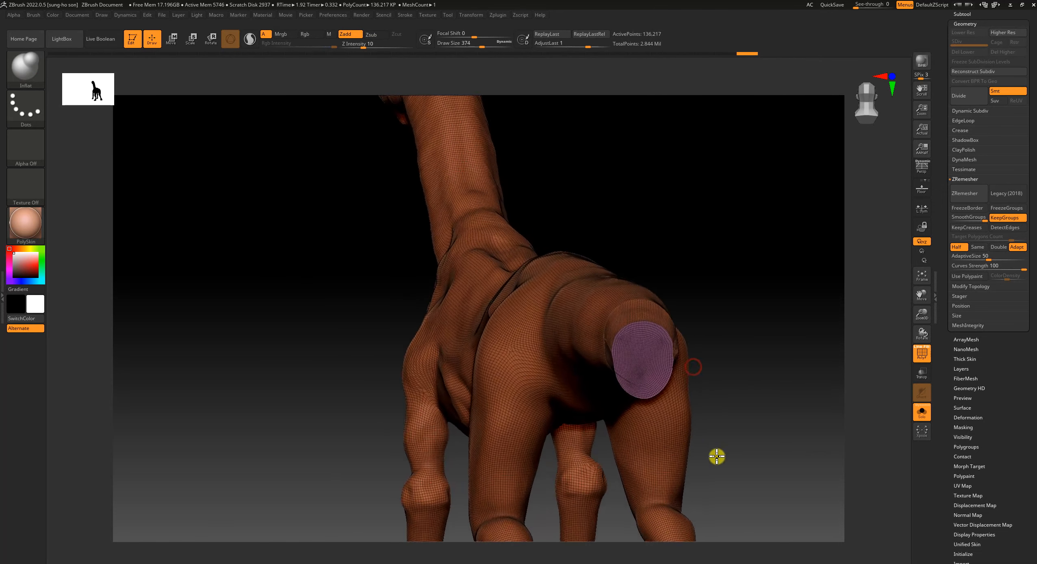
left_click_drag(699, 250, 739, 285)
left_click_drag(706, 322, 628, 256, "alt")
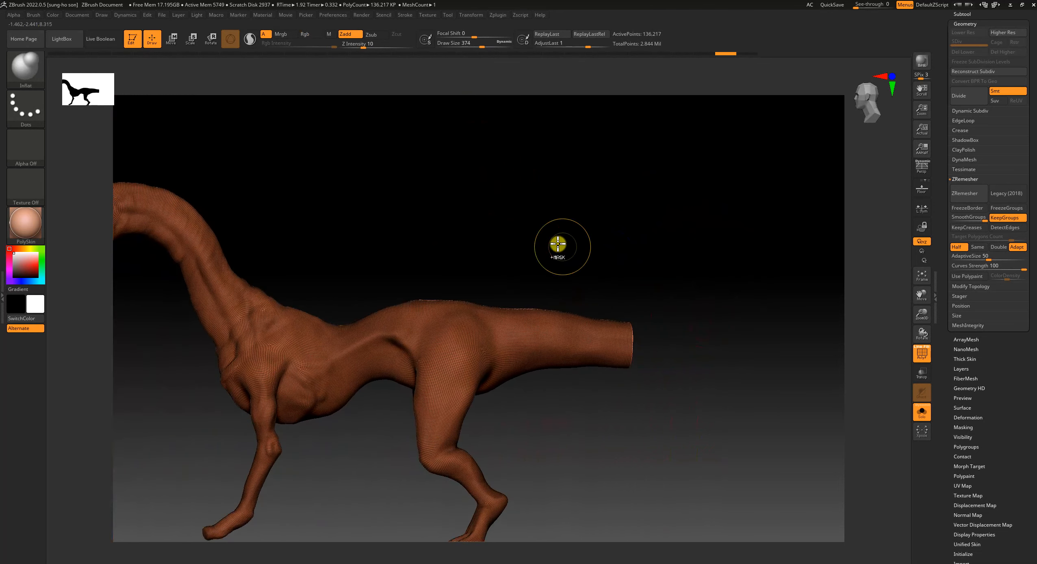
Clip the tail stump closer to the body with another slanted ClipCurve line and inspect its end face.
left_click_drag(556, 225, 607, 468, "ctrl+shift")
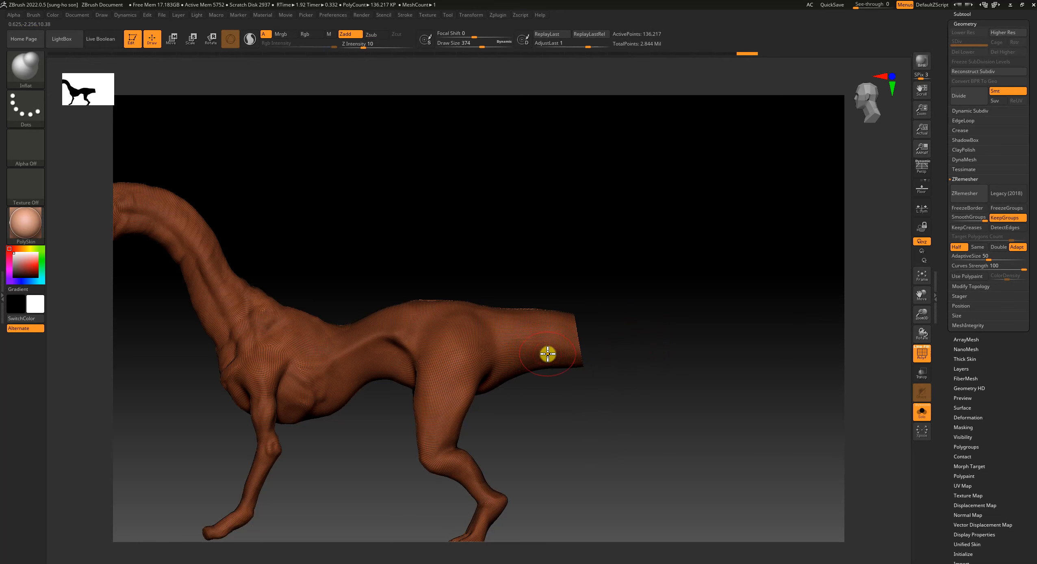
mouse_move(661, 428)
left_mouse_down()
mouse_move(632, 442)
mouse_move(602, 433)
mouse_move(637, 475)
mouse_move(574, 382)
left_mouse_up()
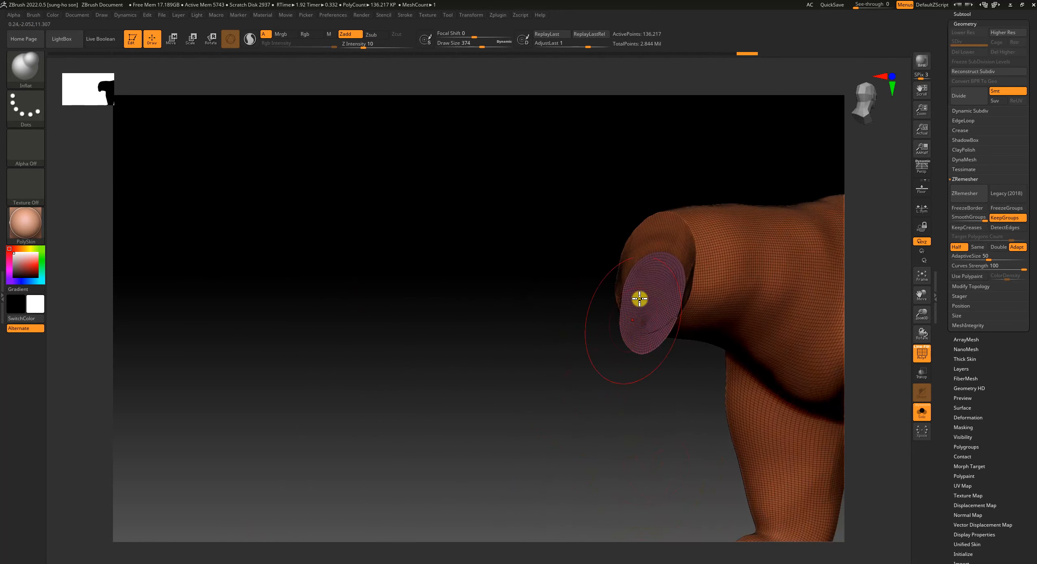
left_click_drag(671, 358, 637, 442)
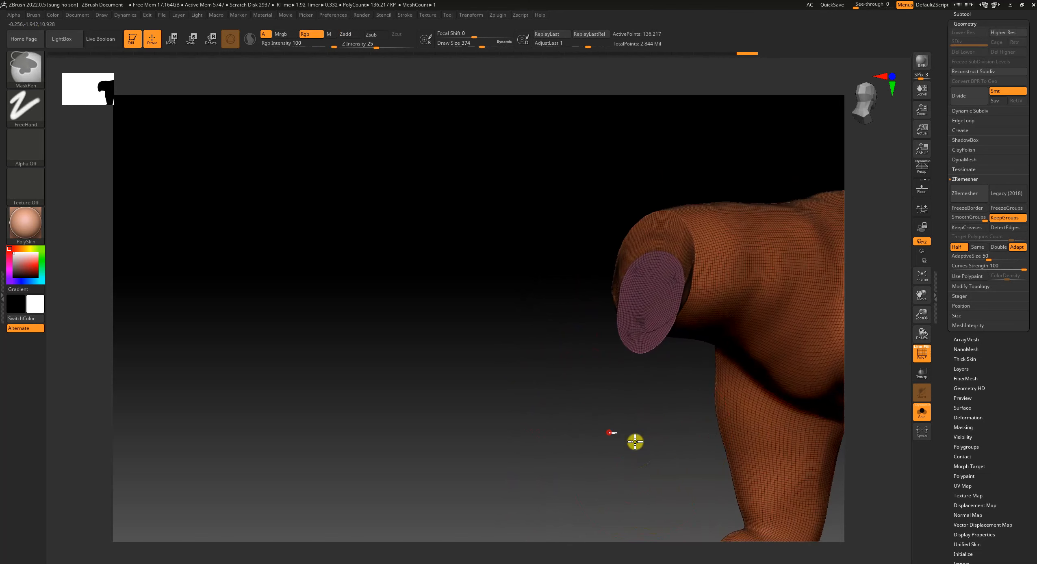
Run DynaMesh at resolution 168 with Polish on the clipped creature and examine the tail end.
left_click(963, 159)
left_click(968, 174)
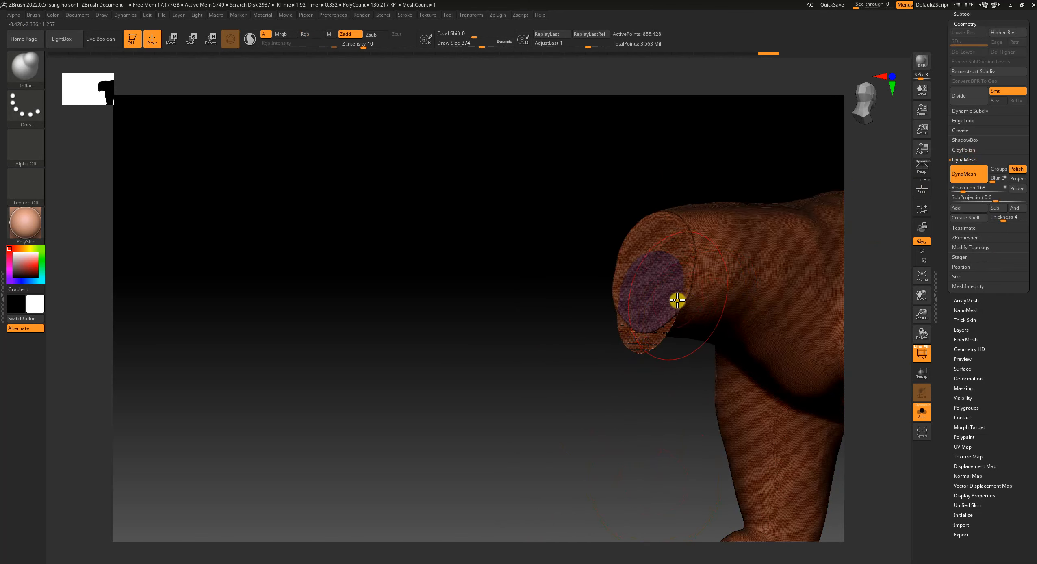
left_click_drag(667, 392, 691, 422)
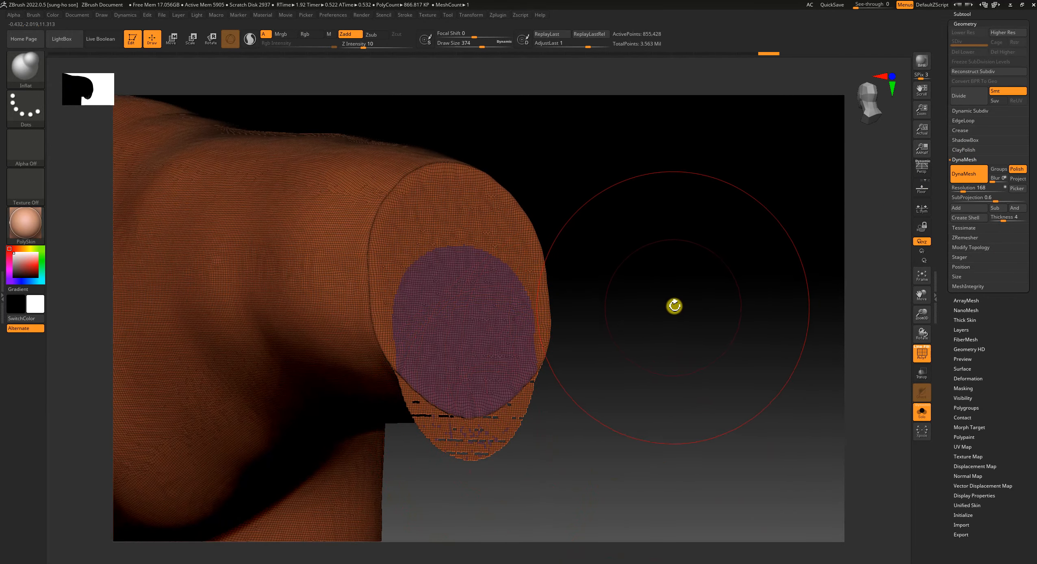
Undo the DynaMesh, clip, remesh and earlier tail edits back to the intact tail.
key("ctrl+z")
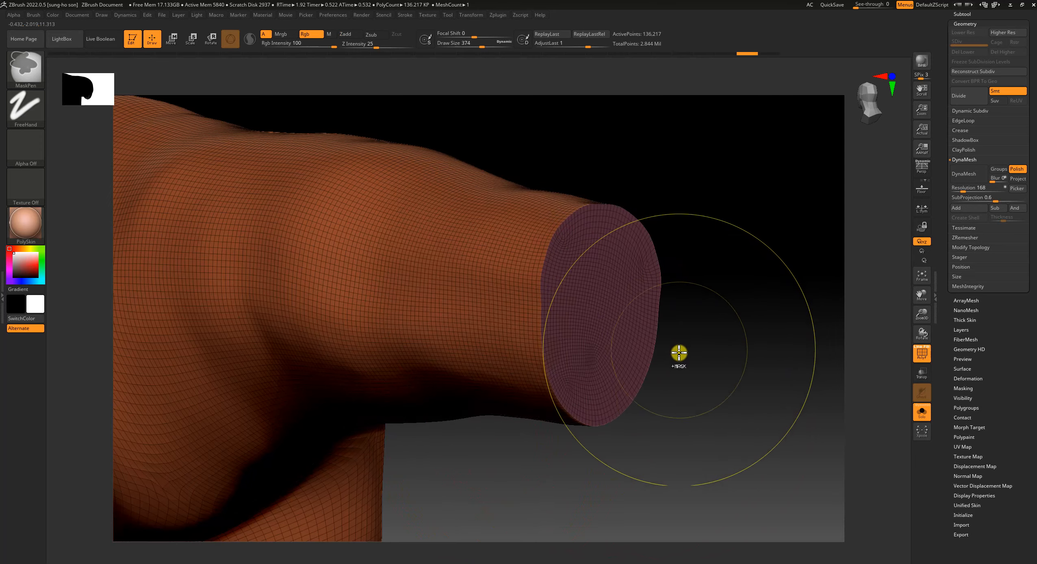
left_click_drag(686, 407, 673, 296, "alt")
key("ctrl+z")
key("ctrl+z")
key("ctrl+z")
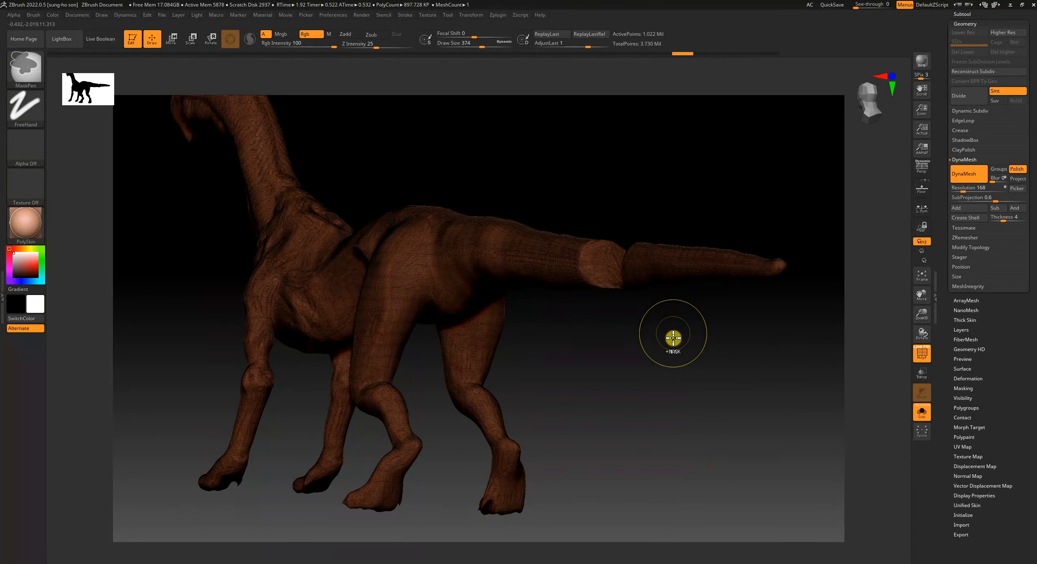
key("ctrl+z")
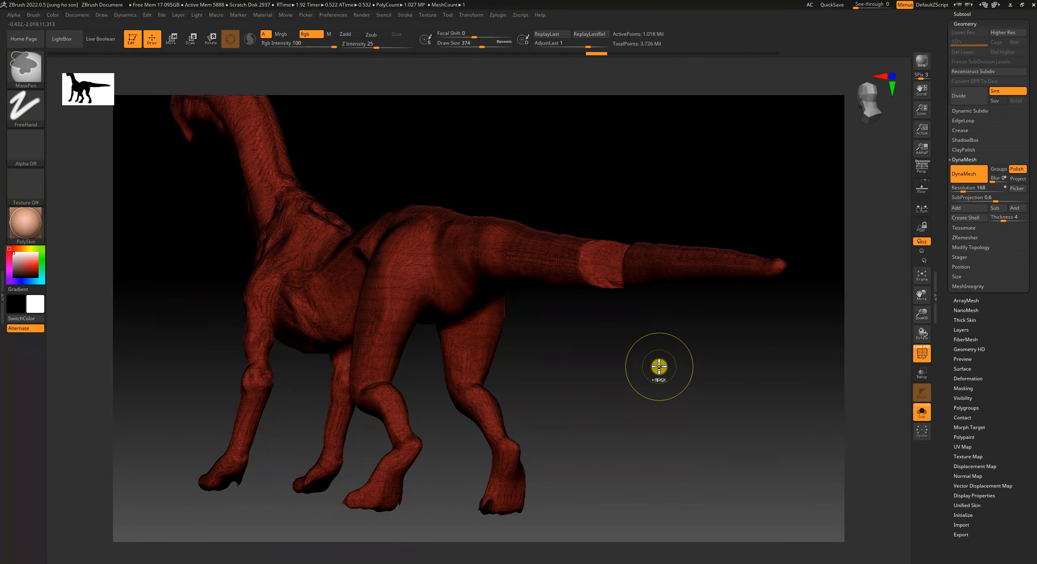
key("ctrl+z")
key("ctrl+z")
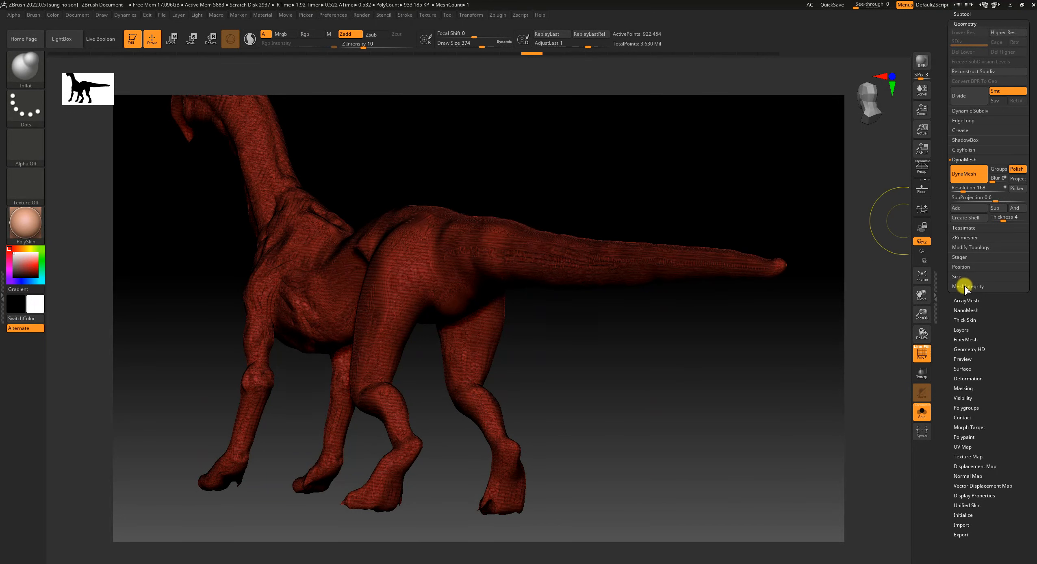
Hide the polyframe and view the complete creature from its other side.
left_click_drag(734, 383, 736, 406, "alt")
key("shift+f")
key("shift+f")
mouse_move(688, 472)
left_mouse_down("alt")
mouse_move(688, 428)
mouse_move(691, 466)
mouse_move(736, 463)
mouse_move(734, 474)
mouse_move(637, 482)
mouse_move(668, 484)
left_mouse_up("alt")
key("shift+f")
left_click_drag(766, 426, 646, 471)
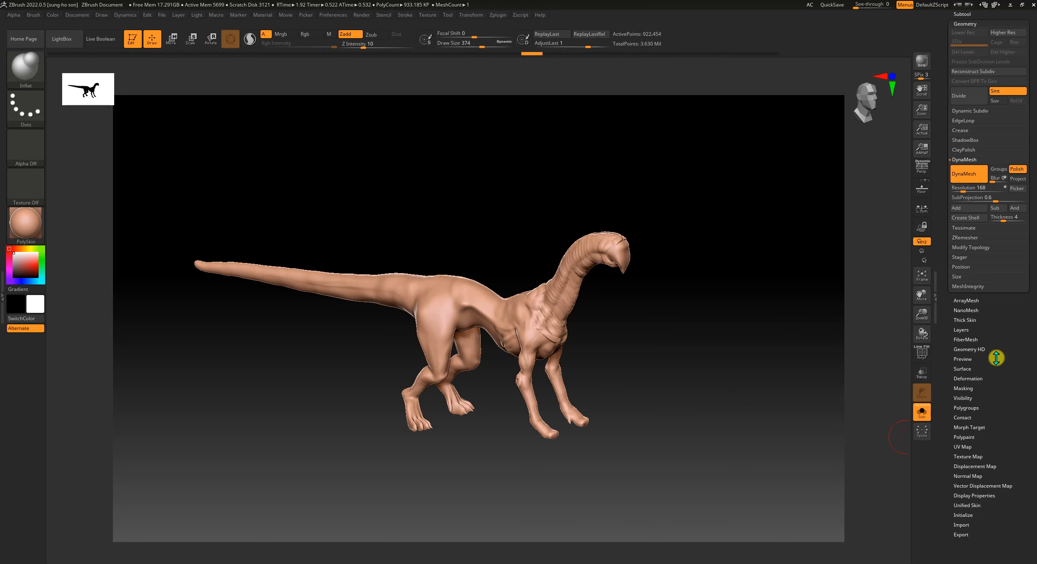
Switch to the winged mms_001 tool and focus on its wing membrane.
left_click_drag(997, 359, 998, 432)
left_click(978, 172)
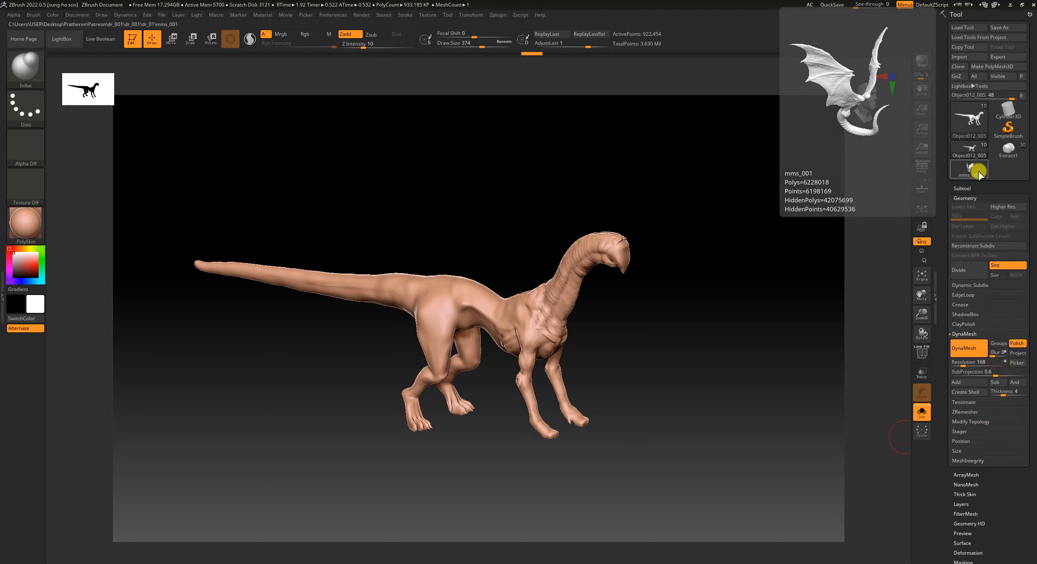
left_click_drag(748, 399, 697, 389)
key("f")
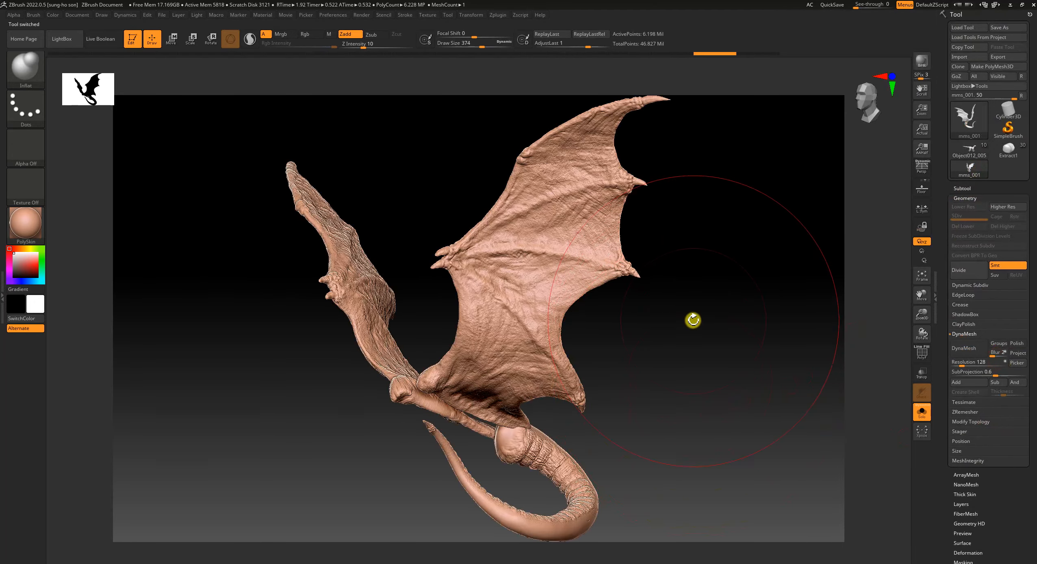
left_click_drag(692, 322, 727, 431, "alt")
left_click_drag(785, 322, 530, 350, "alt")
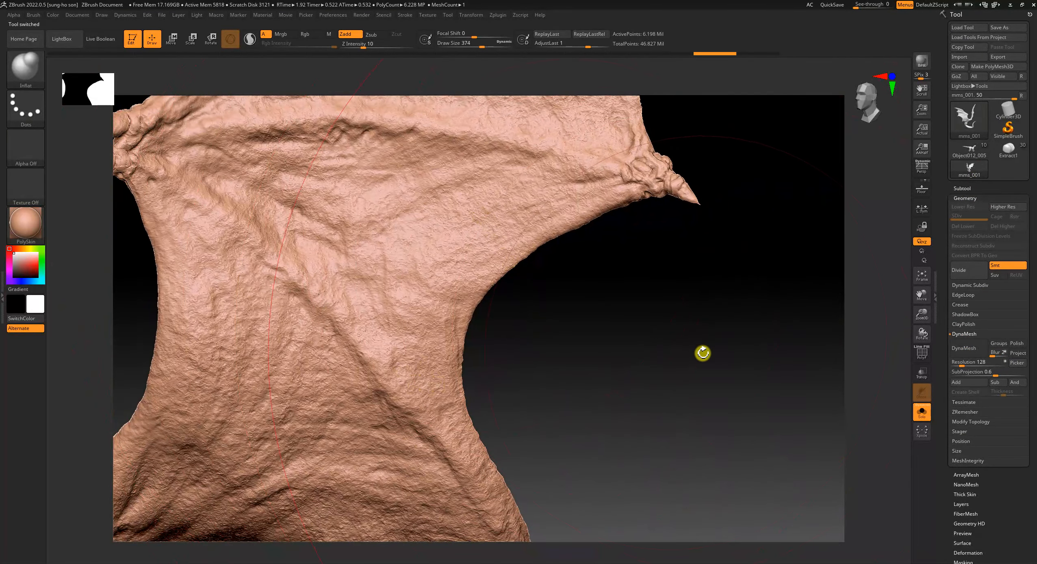
Reduce the draw size to 66, inflate a patch of the wing membrane with Inflat, and display the polyframe.
key("bracketleft")
key("bracketleft")
key("bracketleft")
key("bracketleft")
key("bracketleft")
key("bracketleft")
key("bracketleft")
key("bracketleft")
key("bracketleft")
key("bracketleft")
key("bracketleft")
key("shift+f")
mouse_move(362, 273)
left_mouse_down()
mouse_move(387, 264)
mouse_move(369, 281)
left_mouse_up()
key("ctrl+z")
key("shift+f")
key("shift+f")
Examine the polygons of the inflated wing patch up close and hide the polyframe.
left_click_drag(536, 332, 568, 436, "alt")
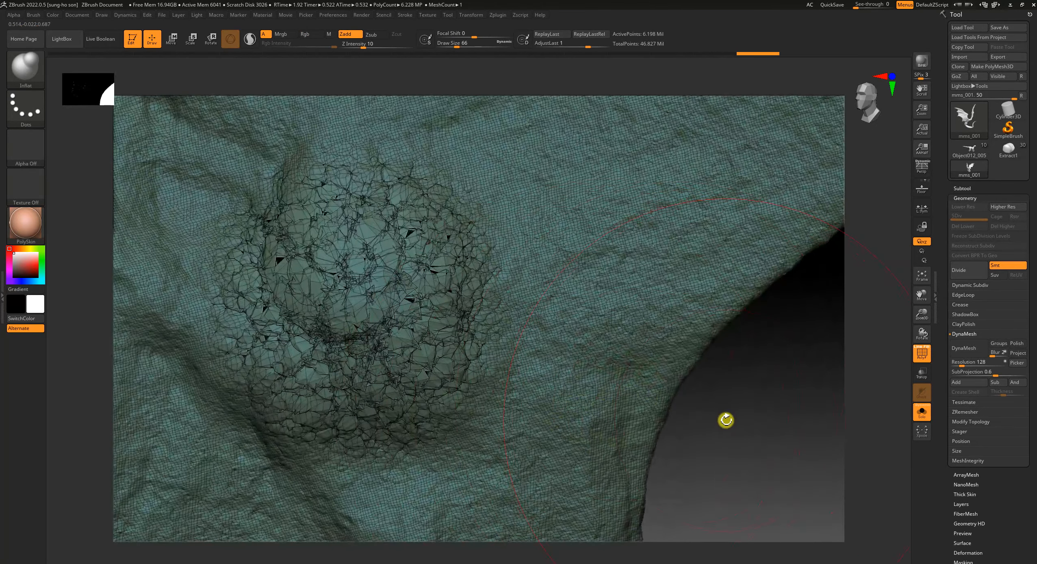
left_click_drag(726, 420, 753, 433)
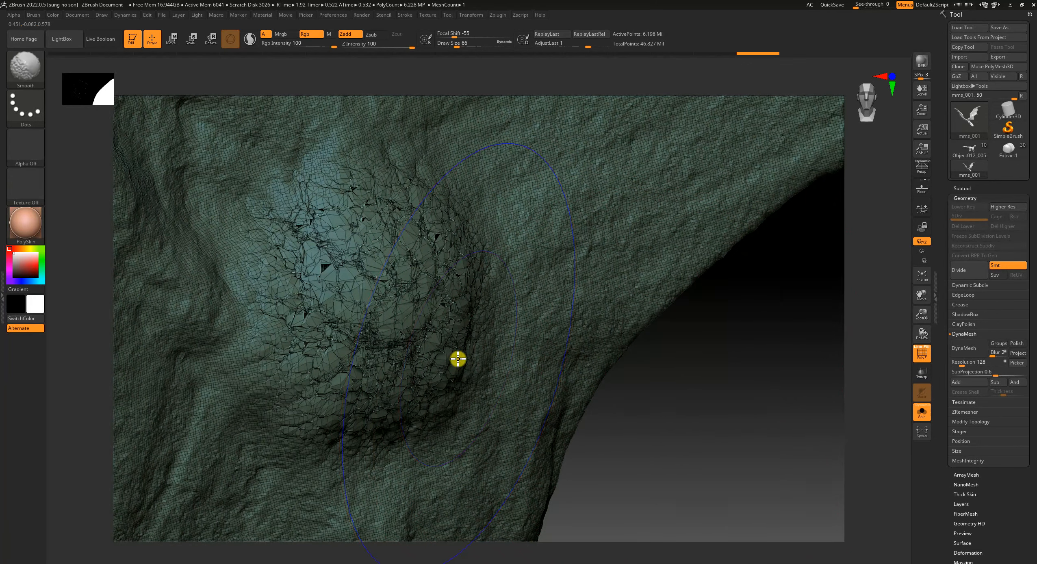
key("shift+f")
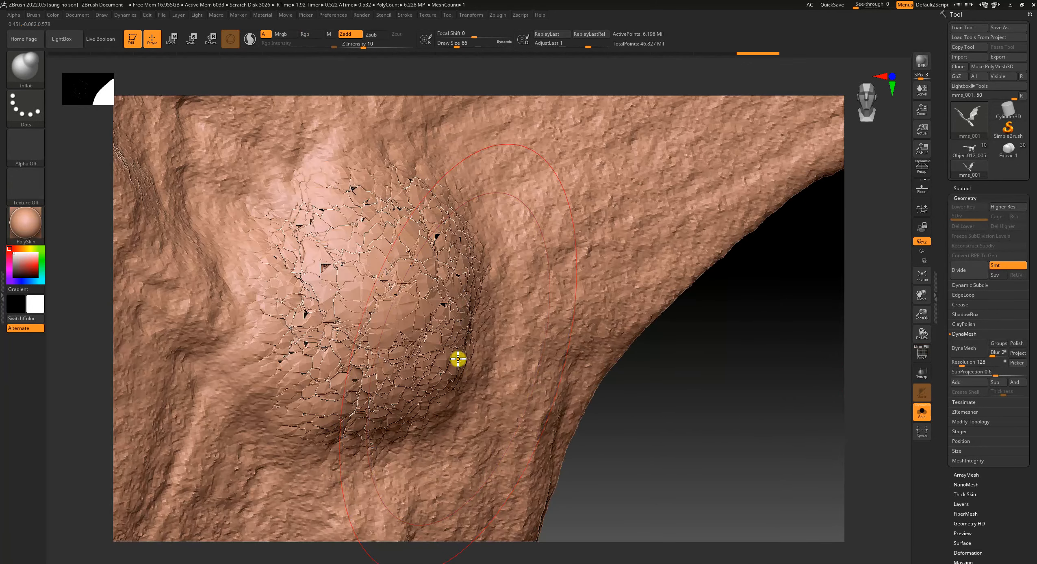
Try smoothing the inflated bulge on the wing membrane, and undo the test strokes on the wing.
left_click_drag(444, 253, 432, 306, "shift")
mouse_move(631, 426)
left_mouse_down()
mouse_move(626, 351)
mouse_move(650, 341)
mouse_move(639, 359)
mouse_move(655, 335)
left_mouse_up()
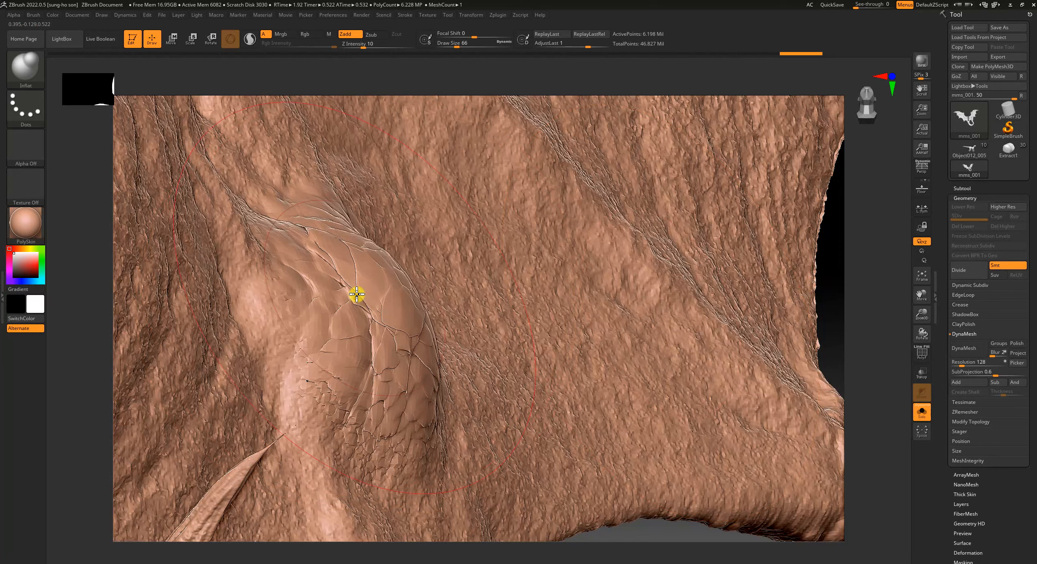
mouse_move(867, 304)
left_mouse_down("alt")
mouse_move(825, 257)
mouse_move(775, 278)
left_mouse_up("alt")
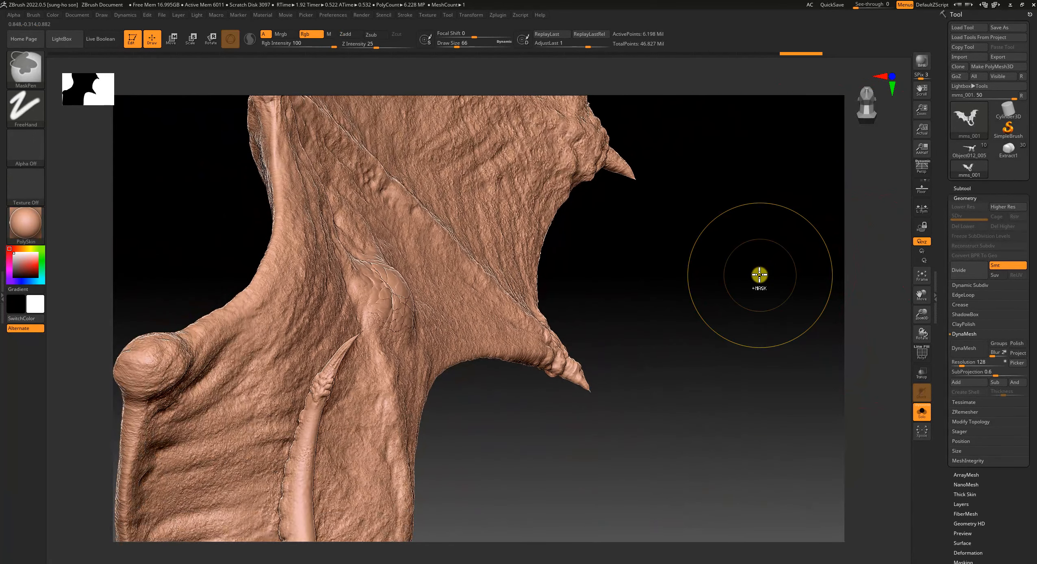
key("ctrl+z")
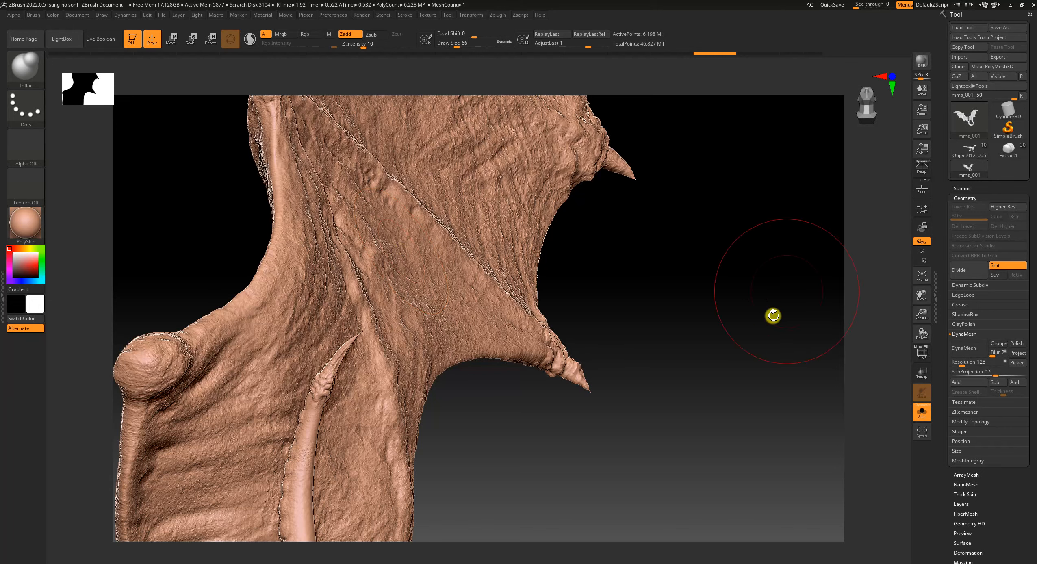
Examine the whole winged model from several sides.
left_click_drag(754, 372, 714, 313, "alt")
mouse_move(715, 366)
left_mouse_down("alt")
mouse_move(715, 386)
mouse_move(709, 370)
mouse_move(718, 377)
left_mouse_up("alt")
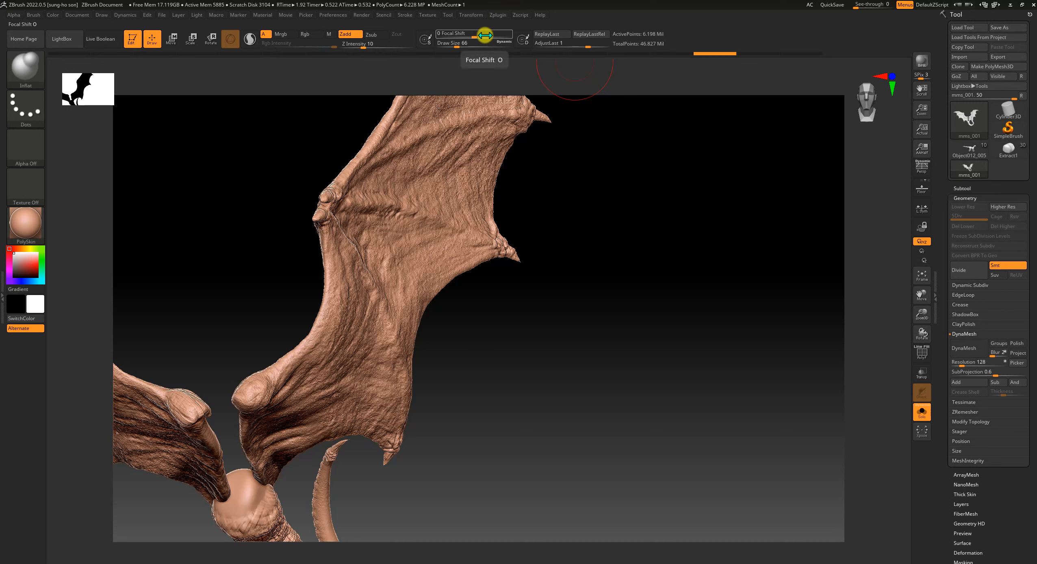
left_click_drag(607, 398, 643, 398, "alt")
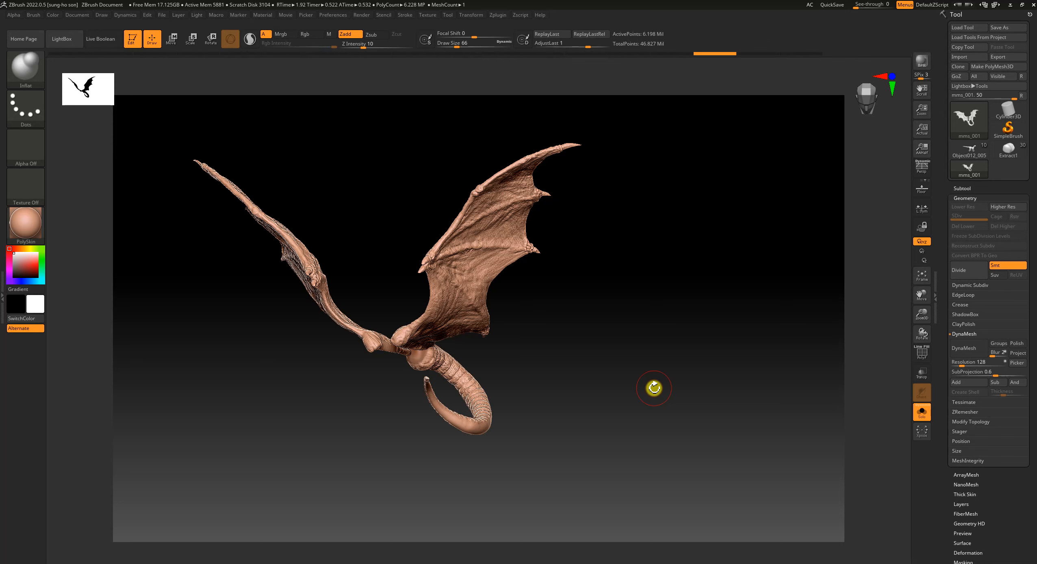
left_click_drag(622, 494, 657, 473)
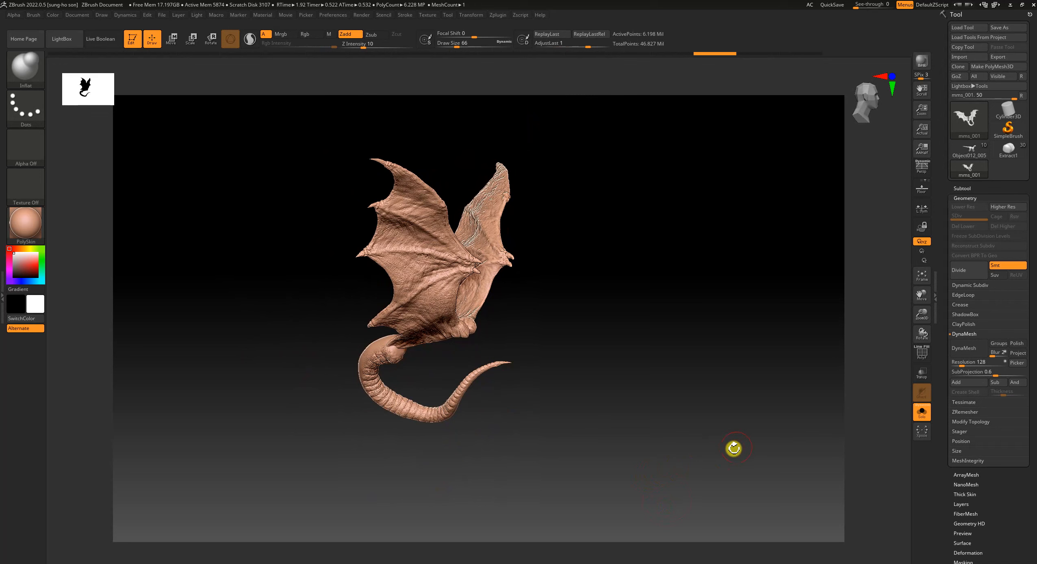
mouse_move(734, 449)
left_mouse_down()
mouse_move(669, 454)
mouse_move(723, 463)
mouse_move(737, 449)
left_mouse_up()
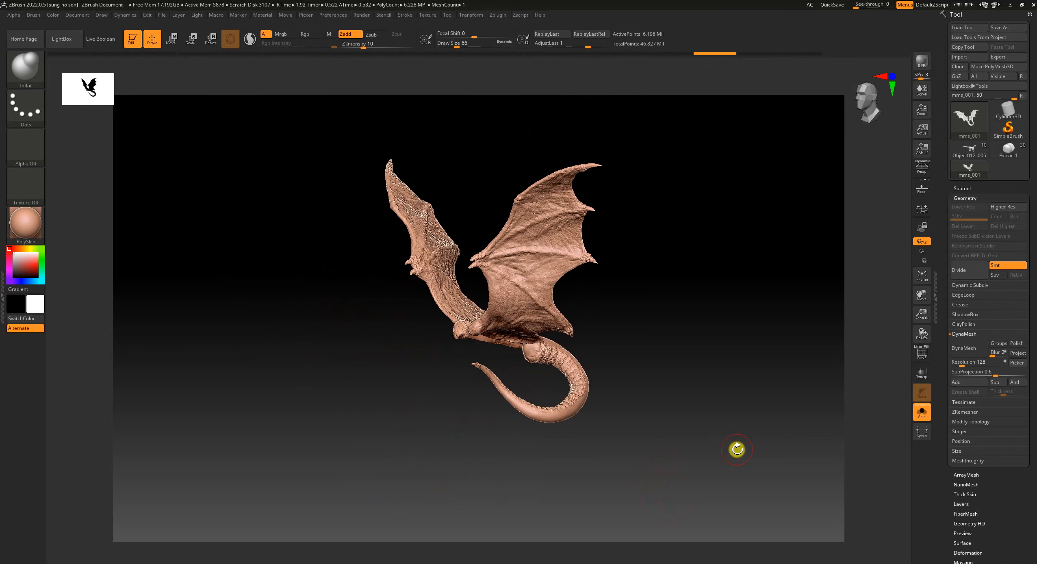